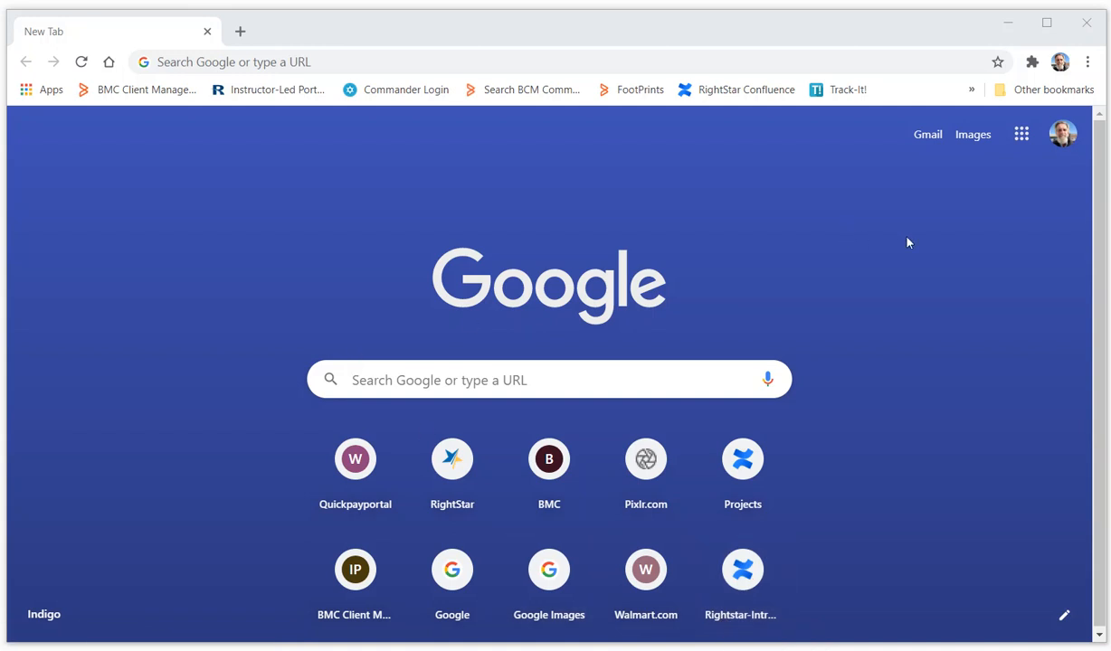
# - Open the bookmarked BMC Client Management web console and sign in with the prefilled credentials
pyautogui.click(142, 91)
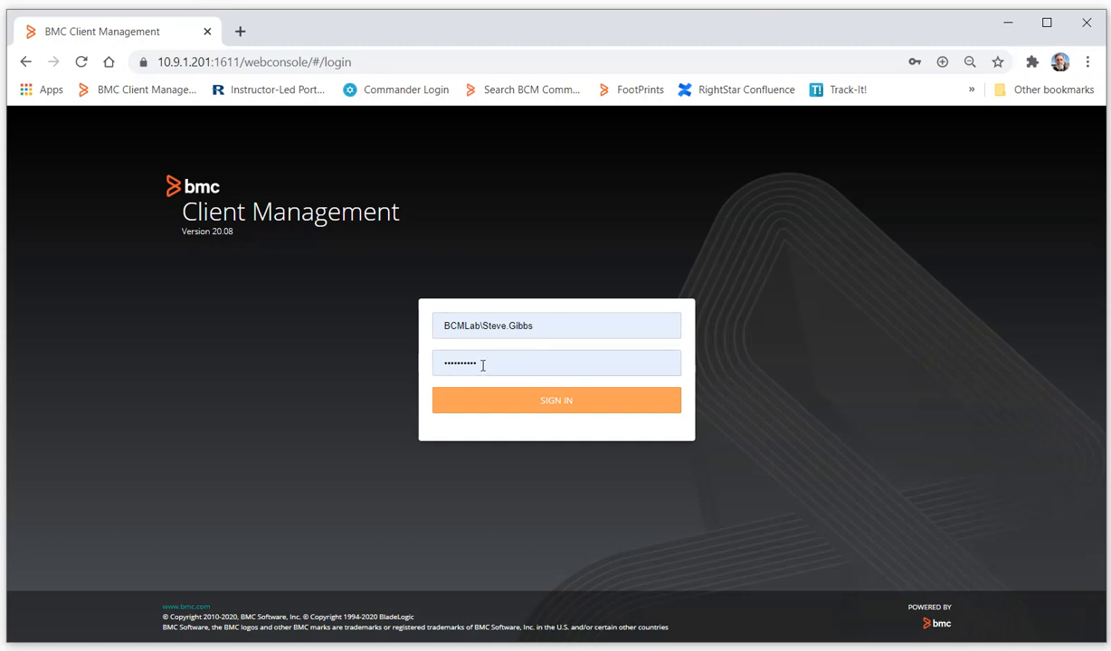
pyautogui.click(567, 403)
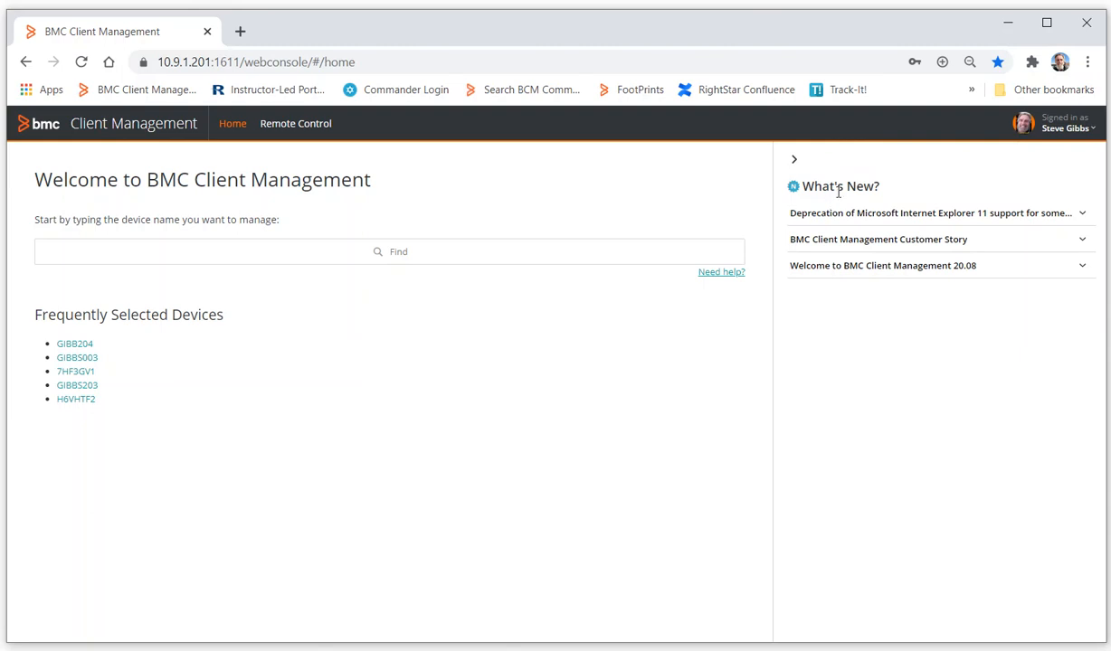
# - Review the What's New notices on Internet Explorer 11 support and version 20.08, then collapse the What's New pane
pyautogui.click(1082, 214)
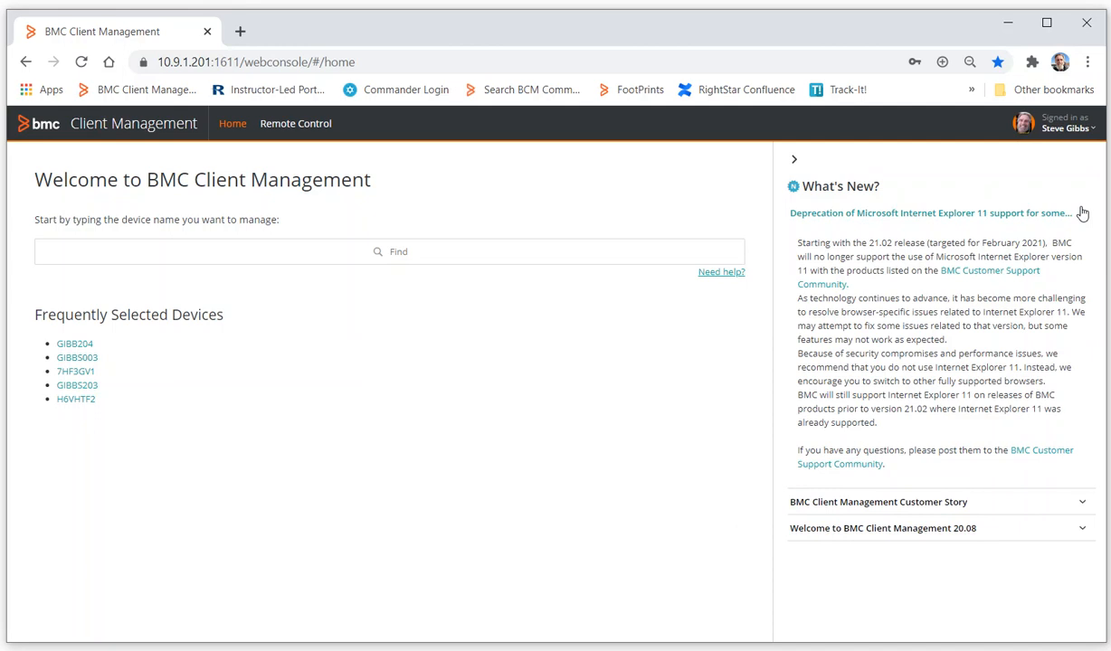
pyautogui.click(1082, 213)
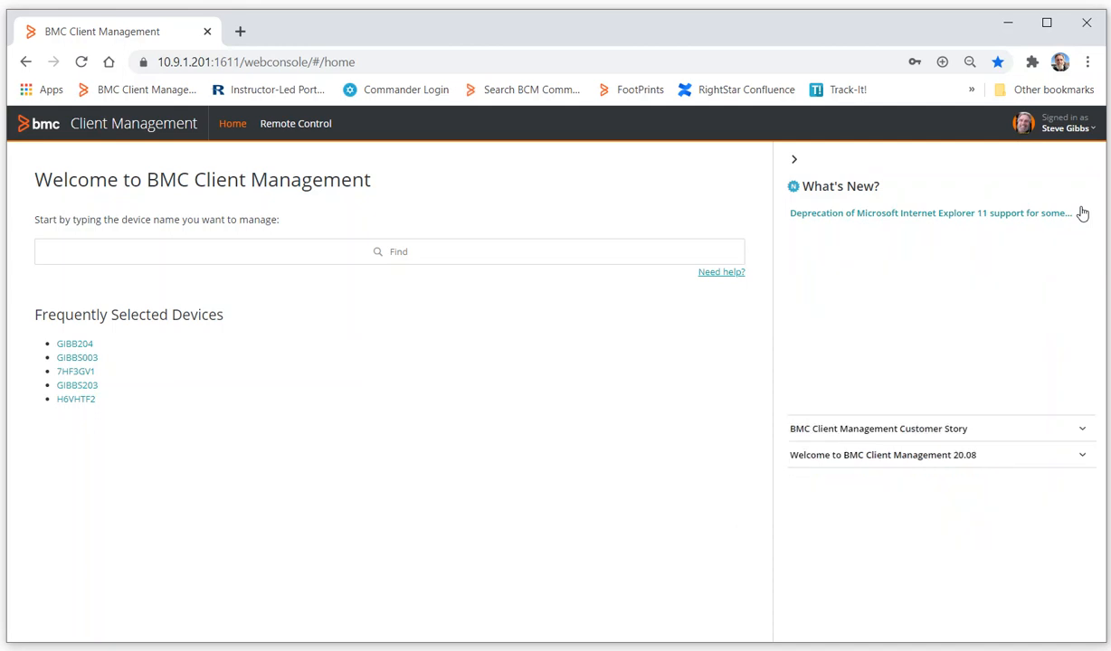
pyautogui.click(1087, 241)
pyautogui.click(1086, 243)
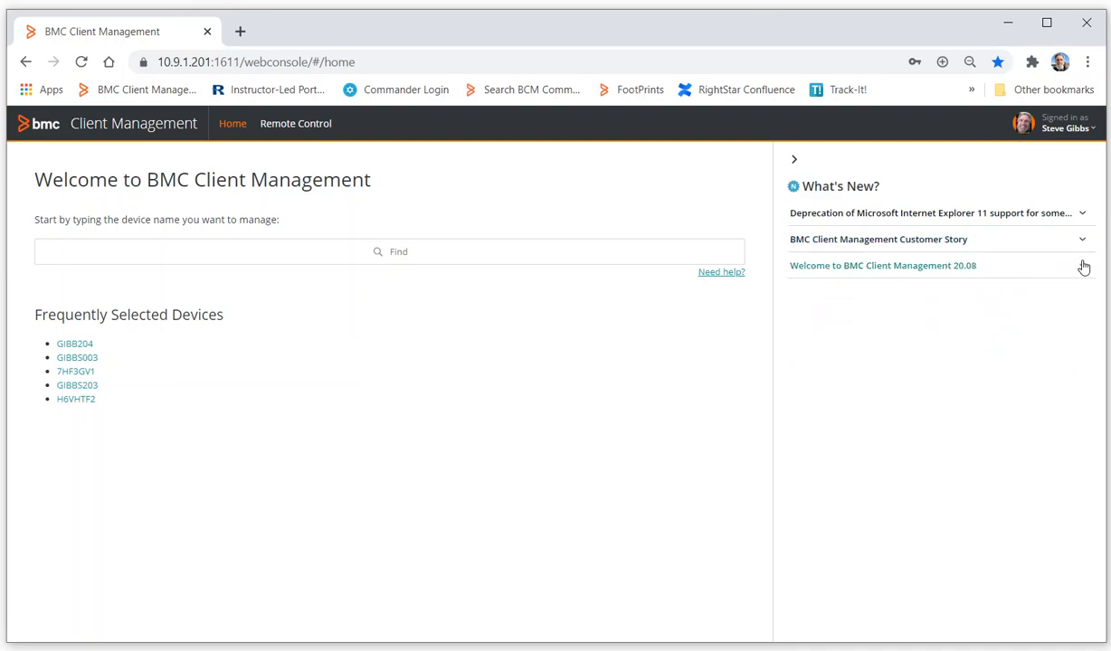
pyautogui.click(1081, 265)
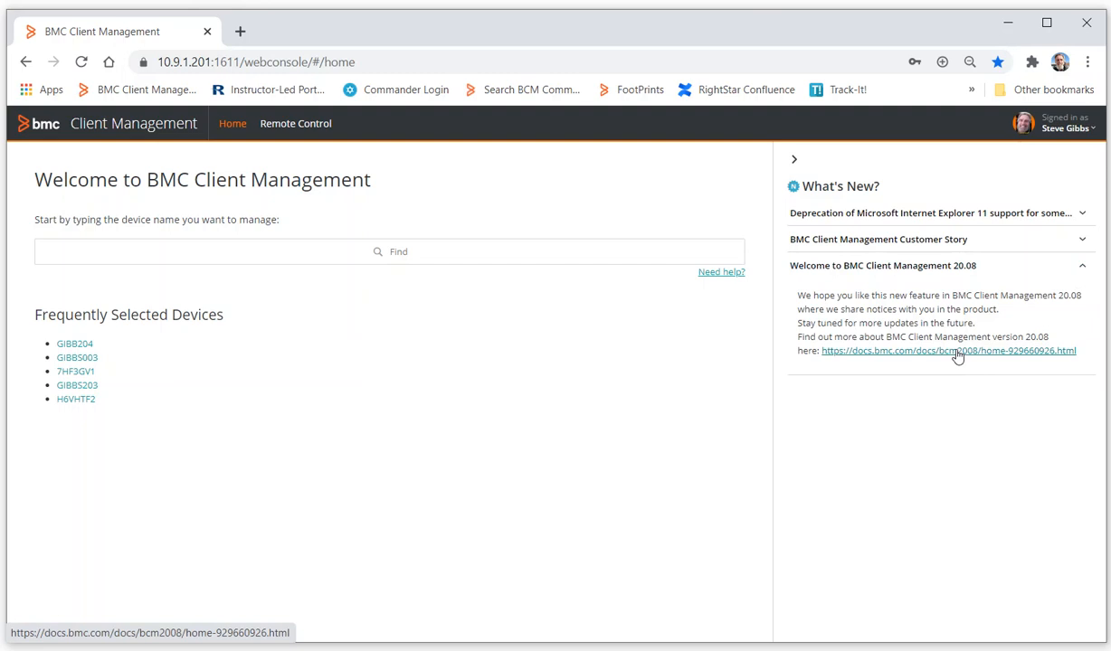
pyautogui.click(792, 165)
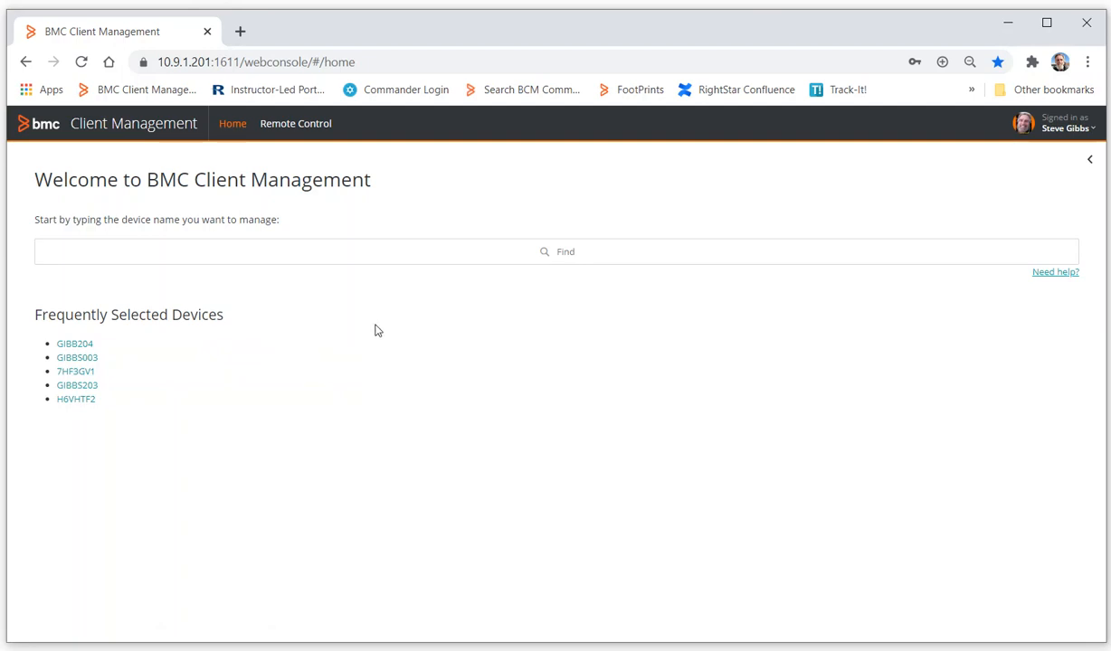
# - Search the devices for "laptop", then by IP address with 10.9.1.20 and the wildcard 10.9.1.*
pyautogui.click(442, 255)
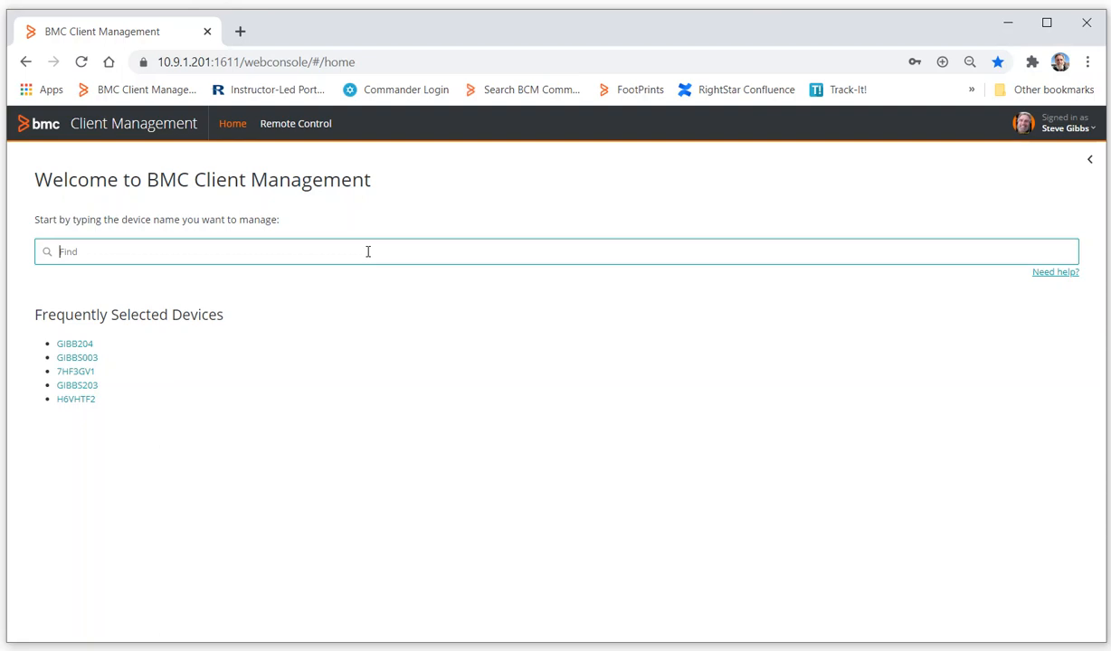
pyautogui.write('laptop')
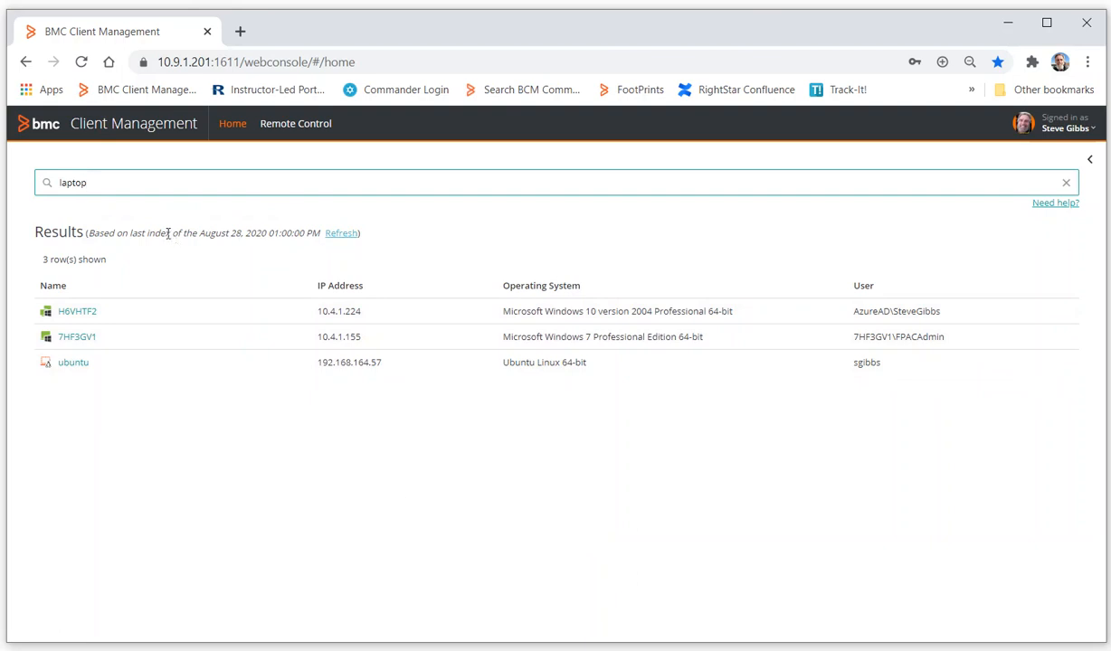
pyautogui.moveTo(108, 181); pyautogui.dragTo(40, 181)
pyautogui.write('10.9.1.20')
pyautogui.press('Return')
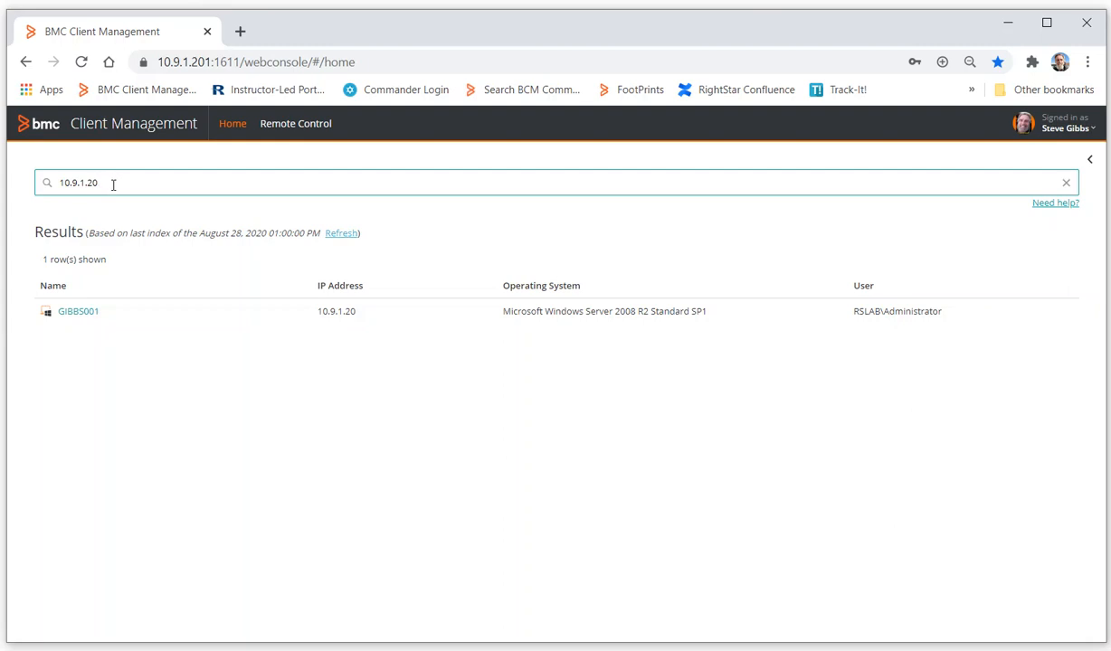
pyautogui.press('BackSpace')
pyautogui.press('BackSpace')
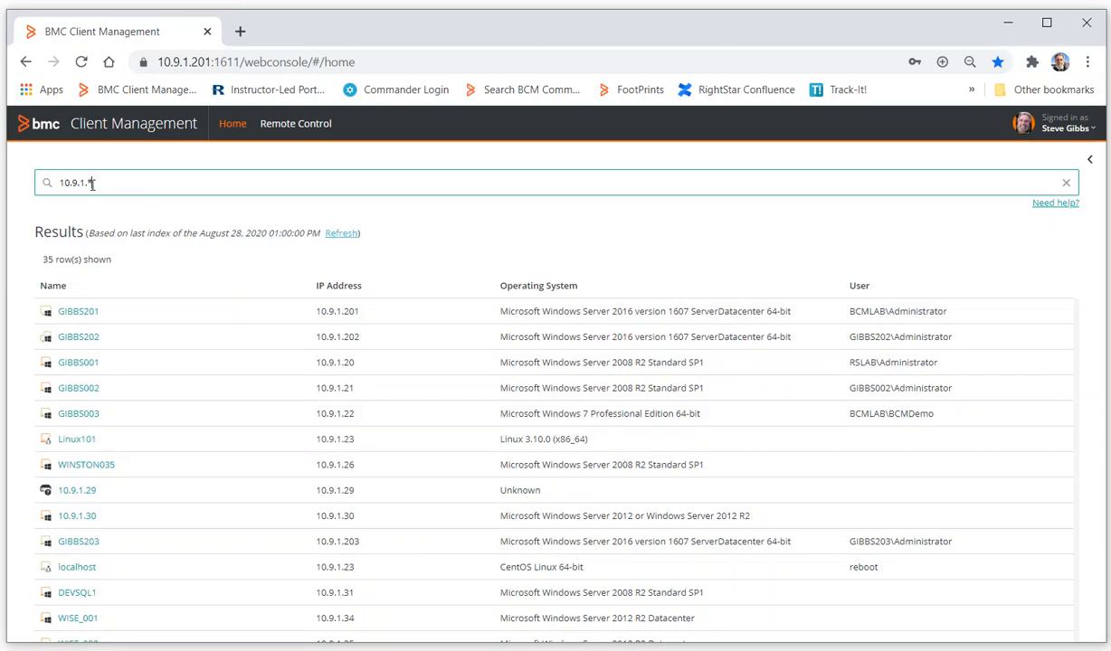
# - Search the devices by the person's user name and open the Windows 10 device H6VHTF2
pyautogui.moveTo(98, 184); pyautogui.dragTo(40, 185)
pyautogui.write('s')
pyautogui.press('Return')
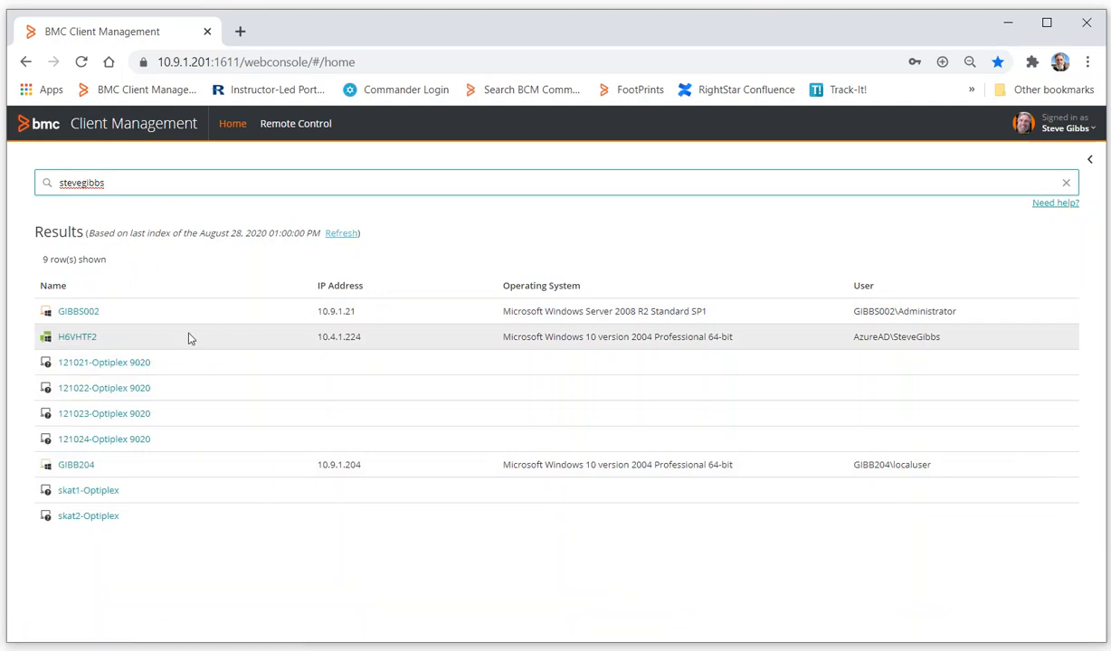
pyautogui.click(78, 338)
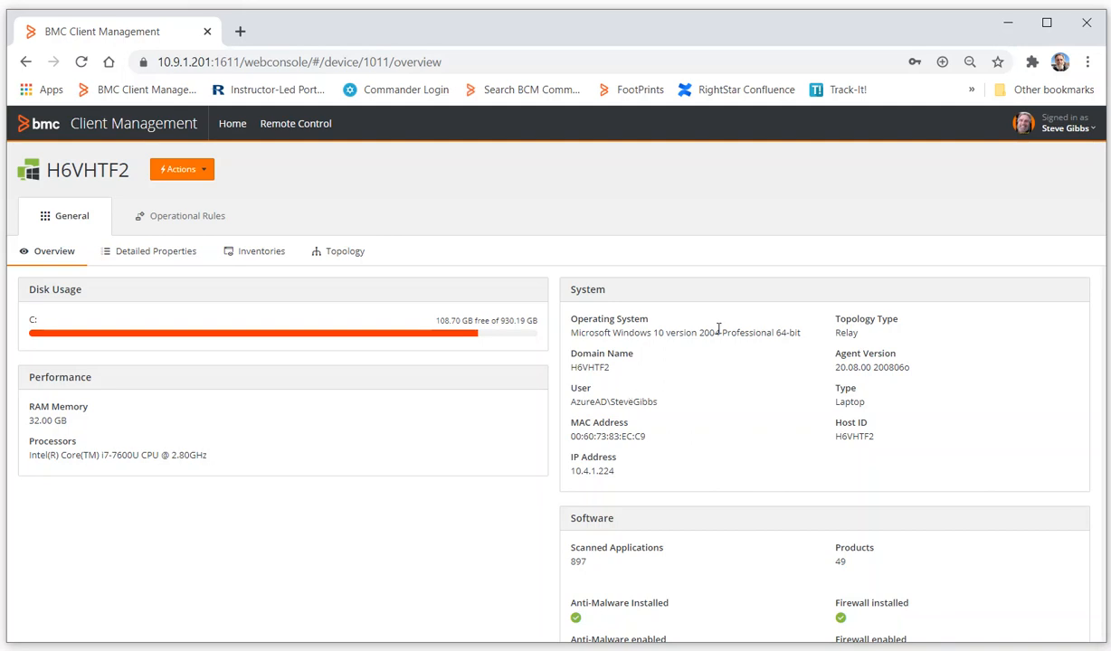
# - Review the device's overview with its operating system version and software status, then its detailed properties including the agent's parent
pyautogui.moveTo(721, 333); pyautogui.dragTo(654, 337)
pyautogui.scroll(-1, 623, 479)
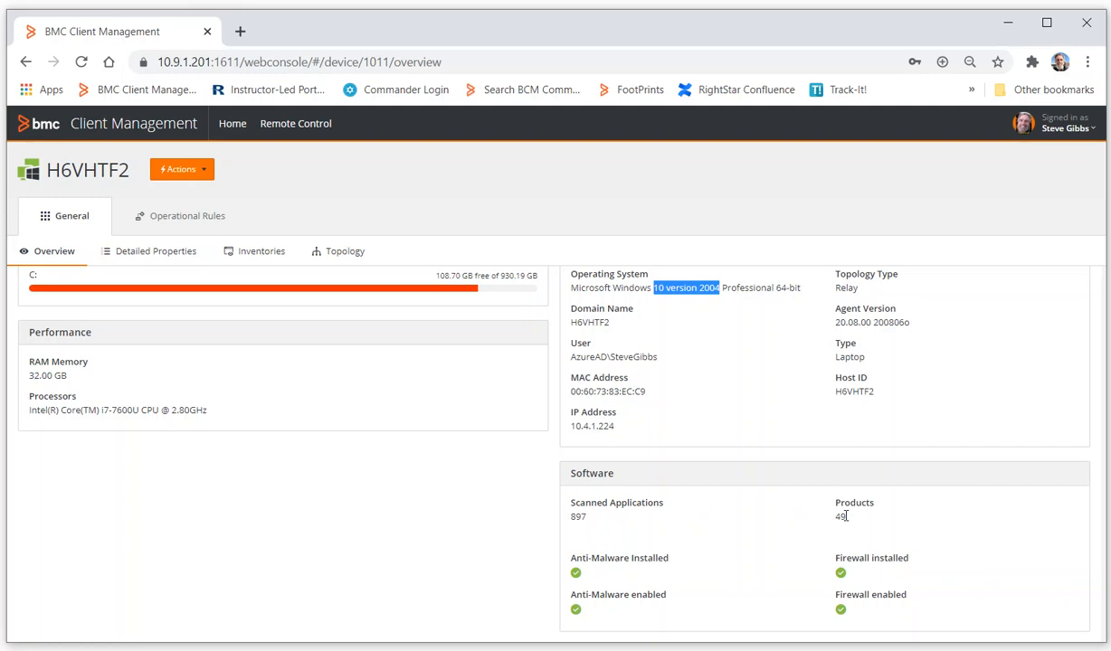
pyautogui.click(141, 258)
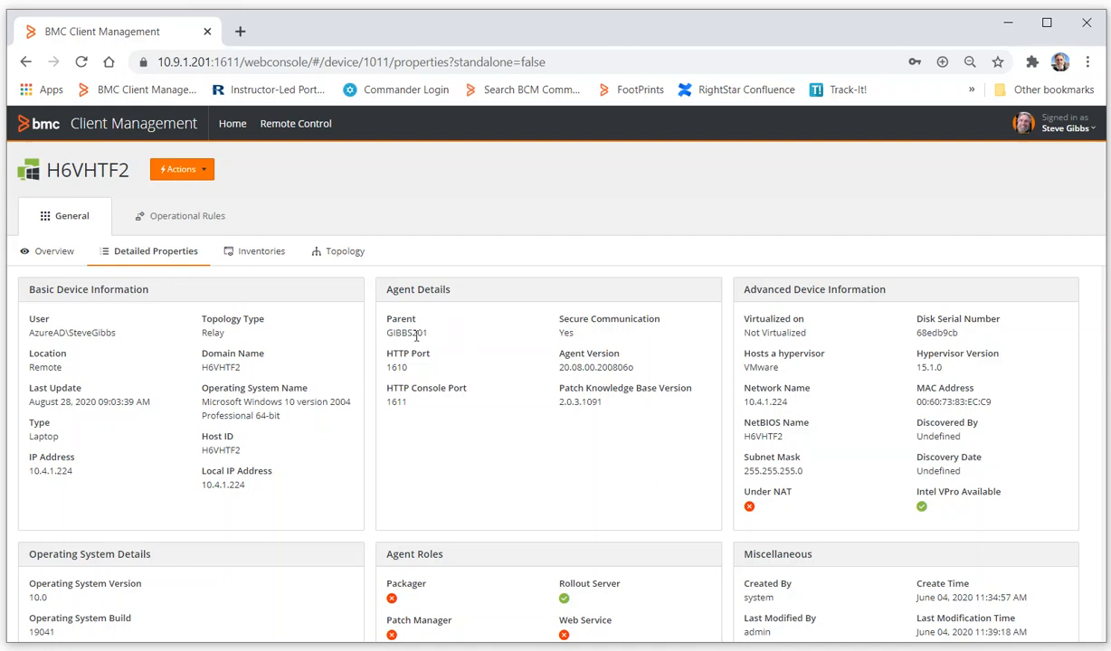
pyautogui.moveTo(428, 334); pyautogui.dragTo(390, 321)
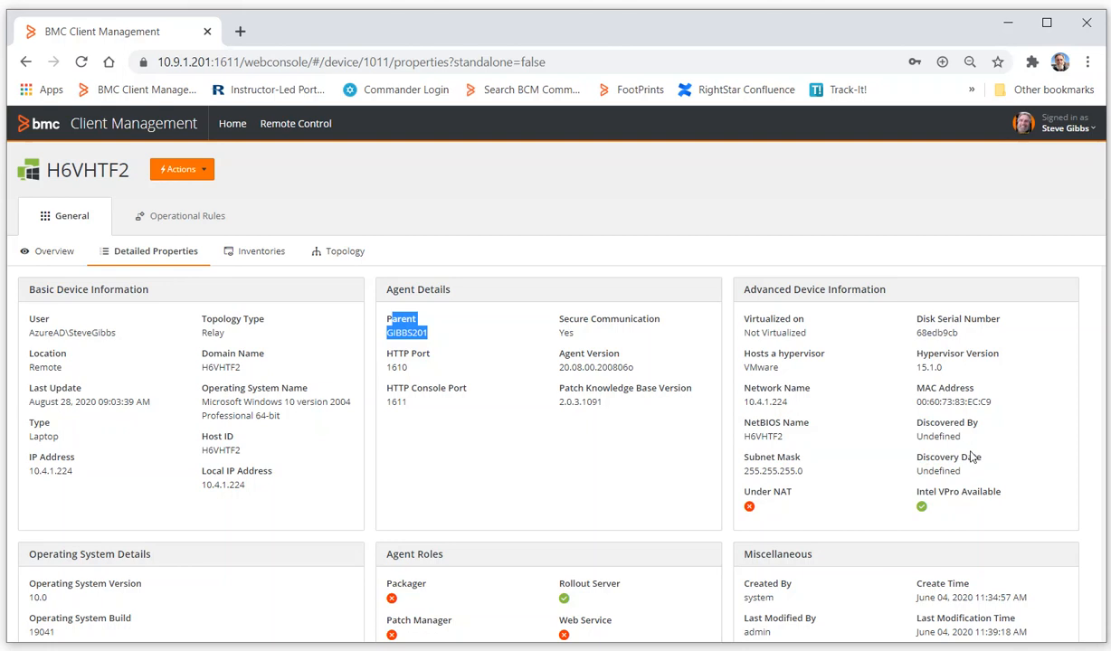
pyautogui.scroll(-2, 854, 421)
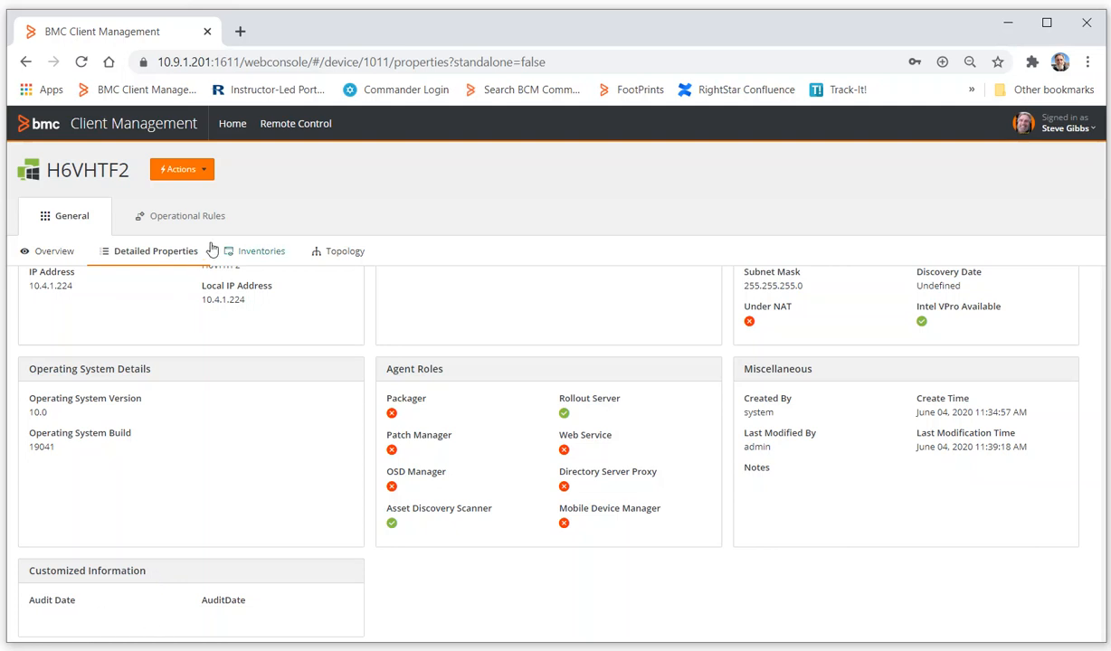
# - Open the device's hardware inventory, expand the Computer System section and highlight the model
pyautogui.click(260, 253)
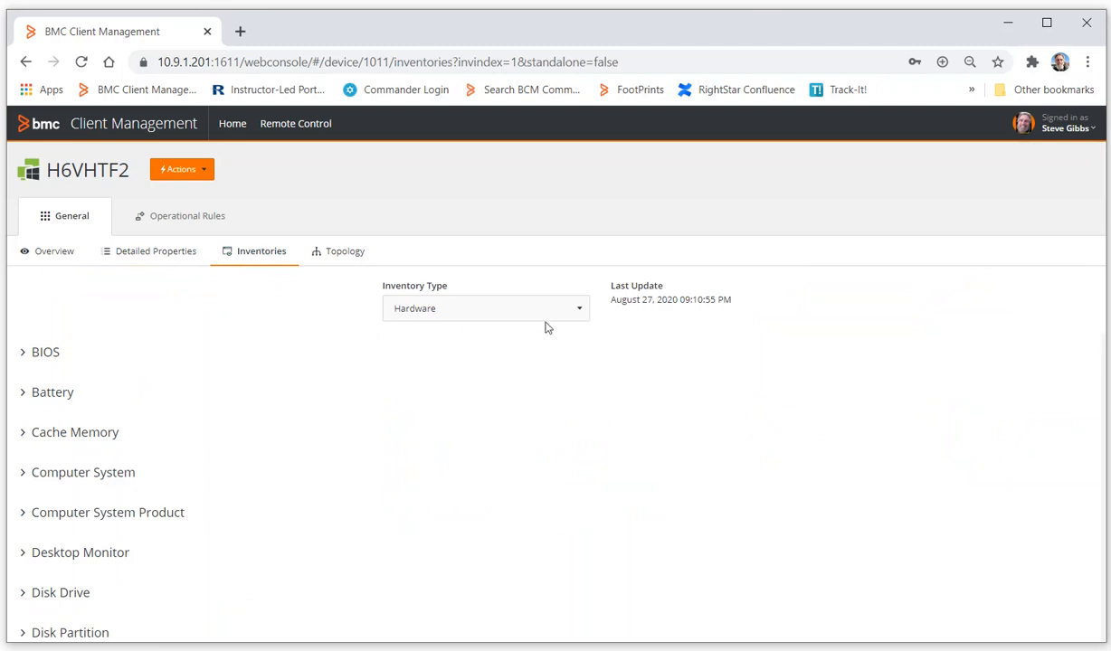
pyautogui.click(579, 313)
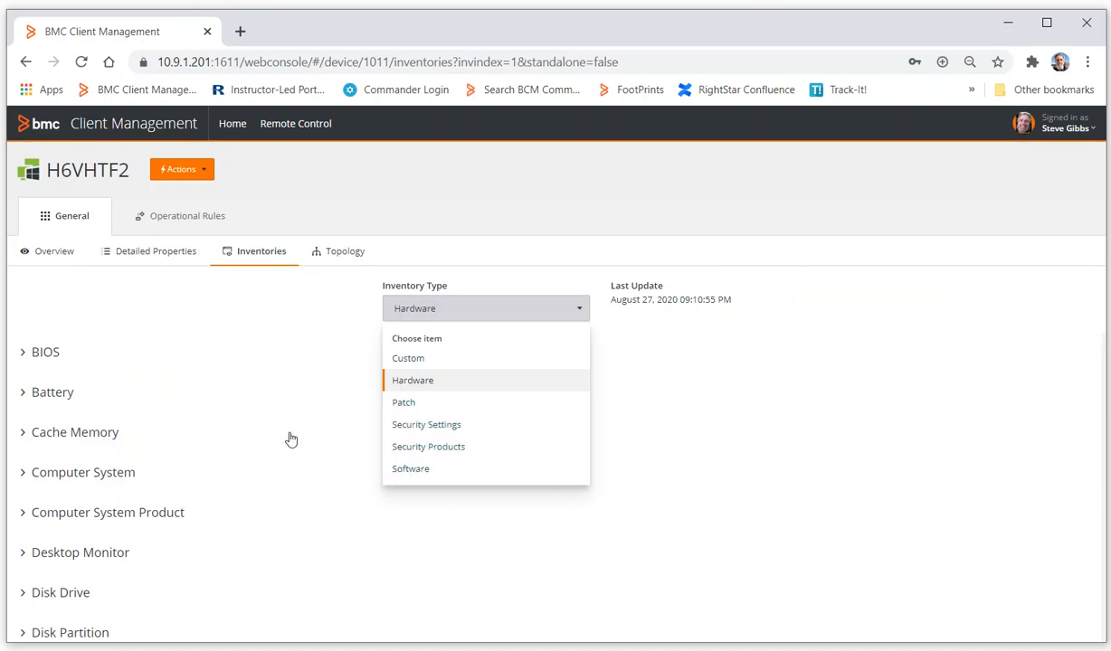
pyautogui.click(812, 414)
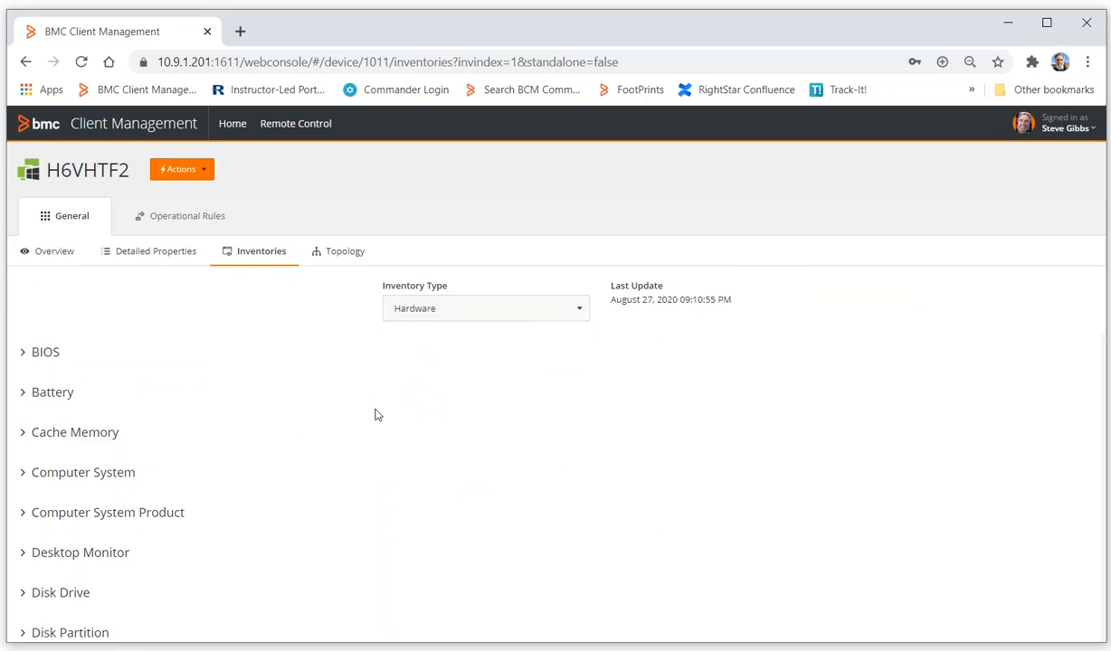
pyautogui.click(23, 474)
pyautogui.scroll(-5, 193, 456)
pyautogui.scroll(2, 192, 456)
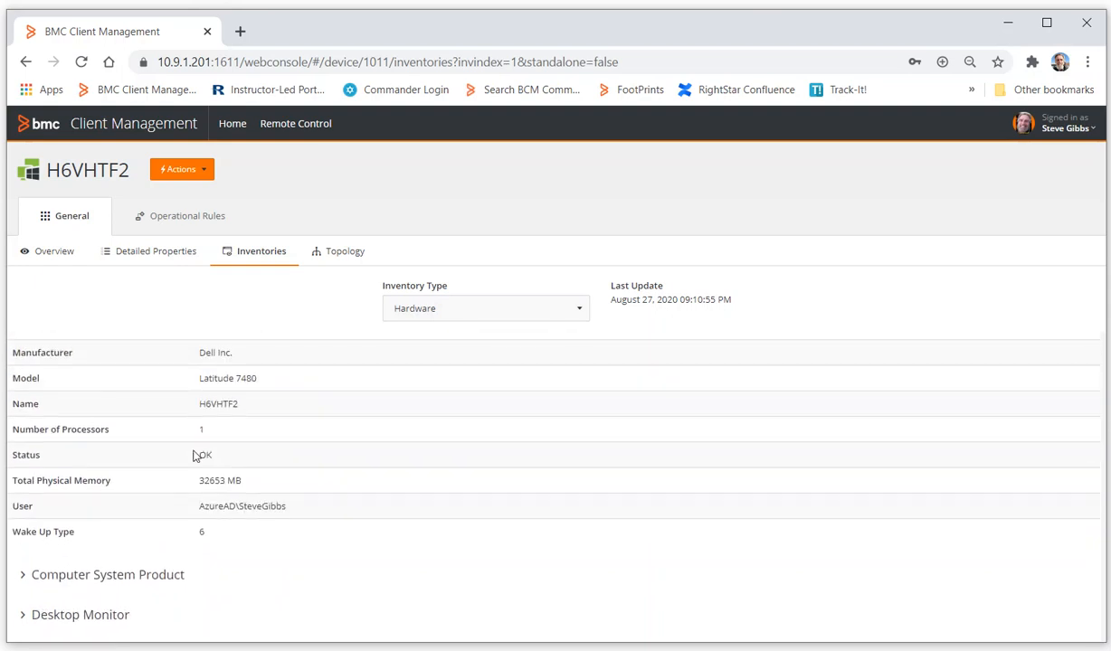
pyautogui.scroll(1, 193, 456)
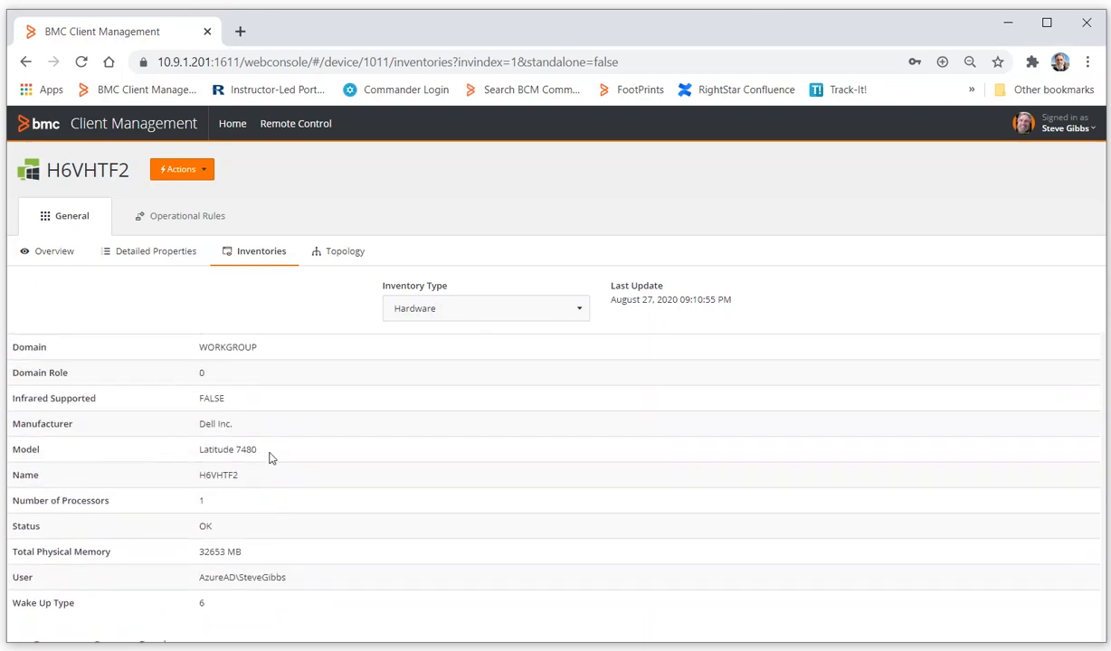
pyautogui.moveTo(262, 451); pyautogui.dragTo(197, 450)
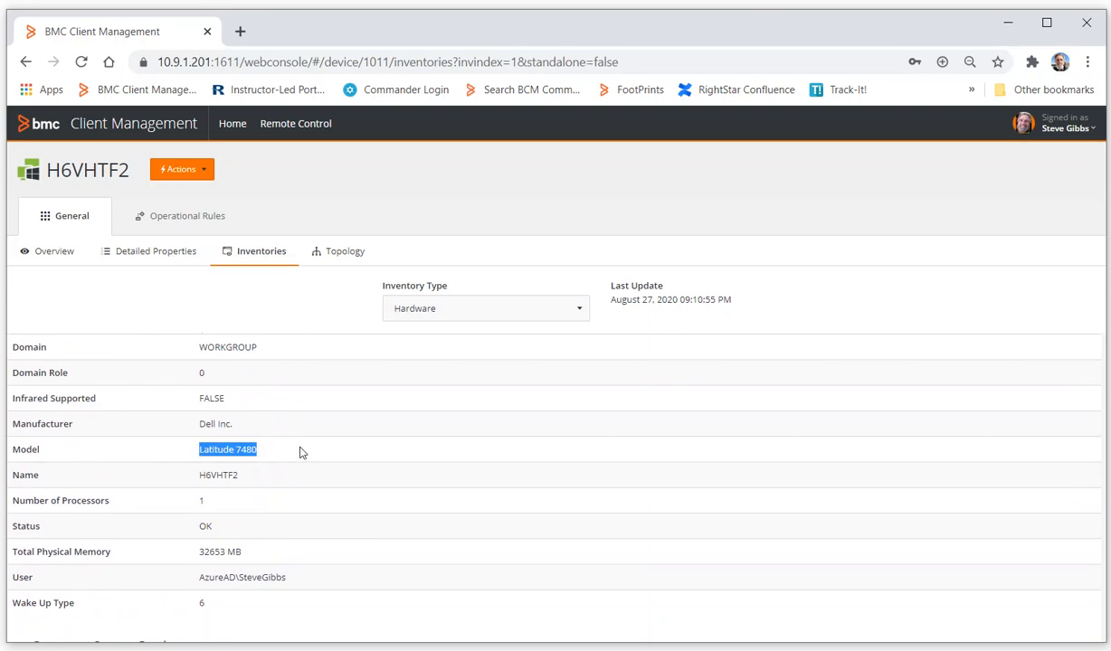
# - Show the device's Custom inventory, expand BitLockerData and highlight the protection status value
pyautogui.click(579, 313)
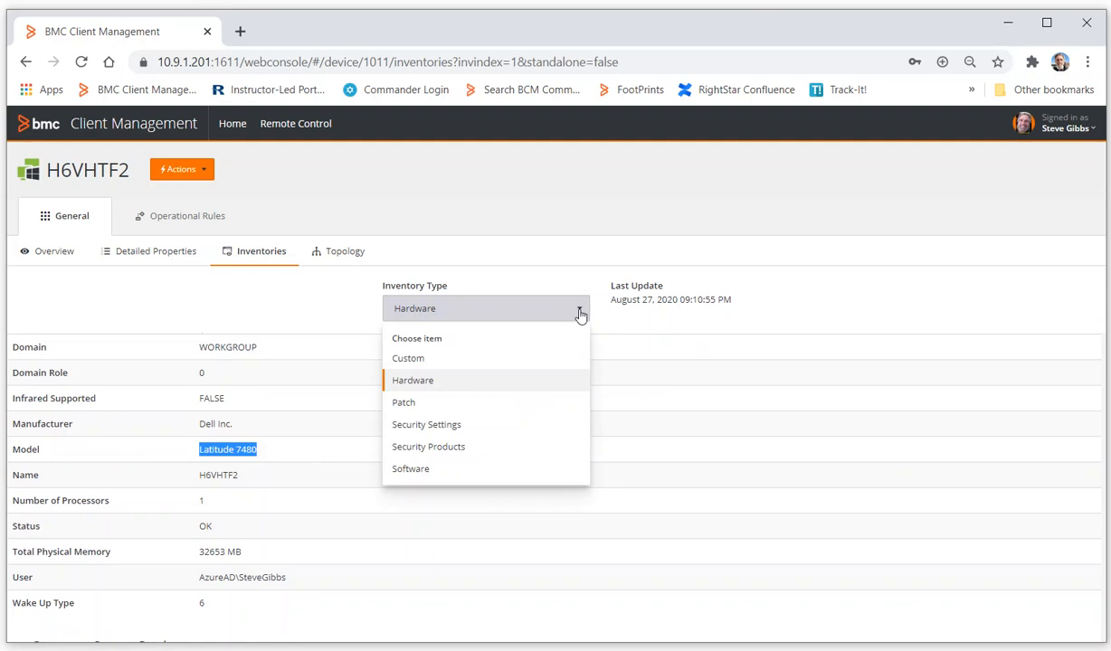
pyautogui.click(408, 360)
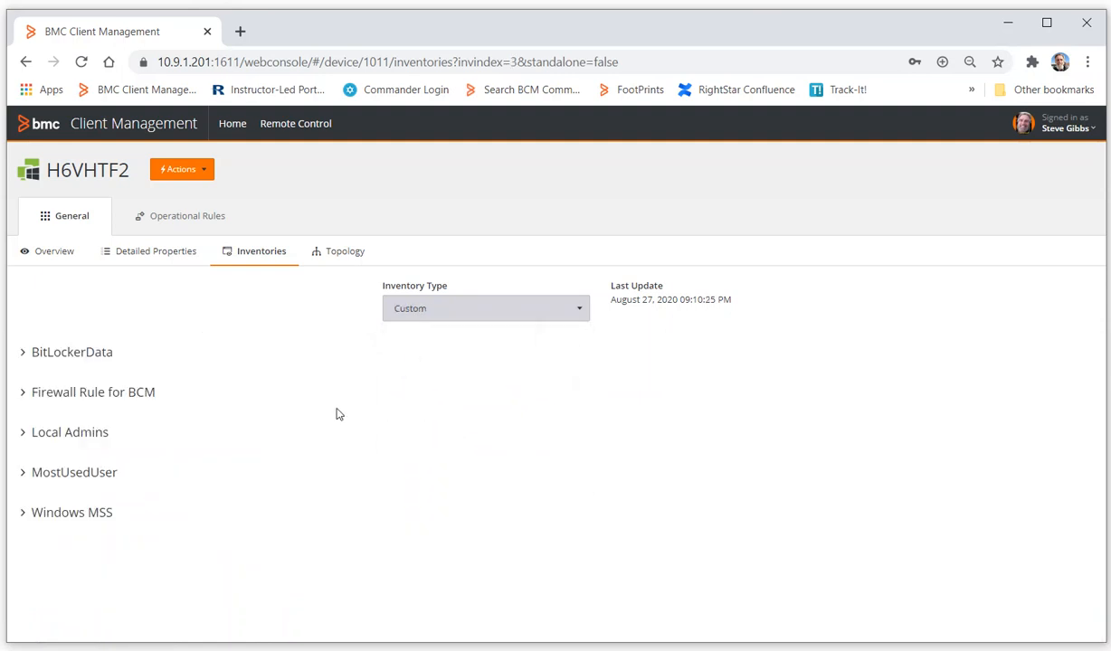
pyautogui.click(24, 355)
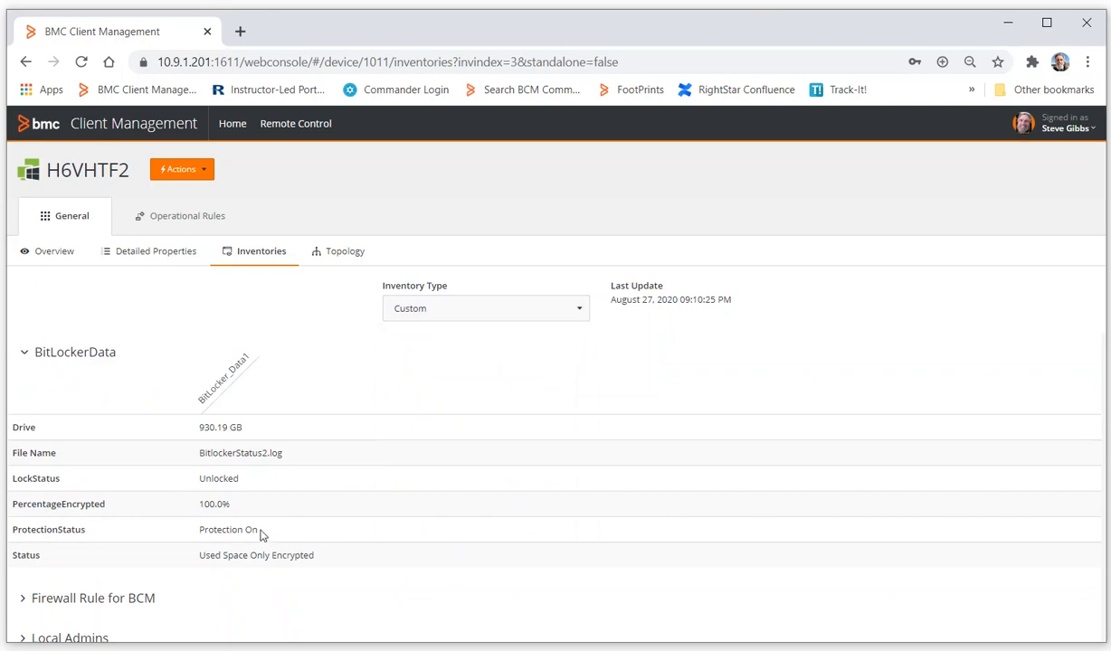
pyautogui.moveTo(260, 533); pyautogui.dragTo(185, 533)
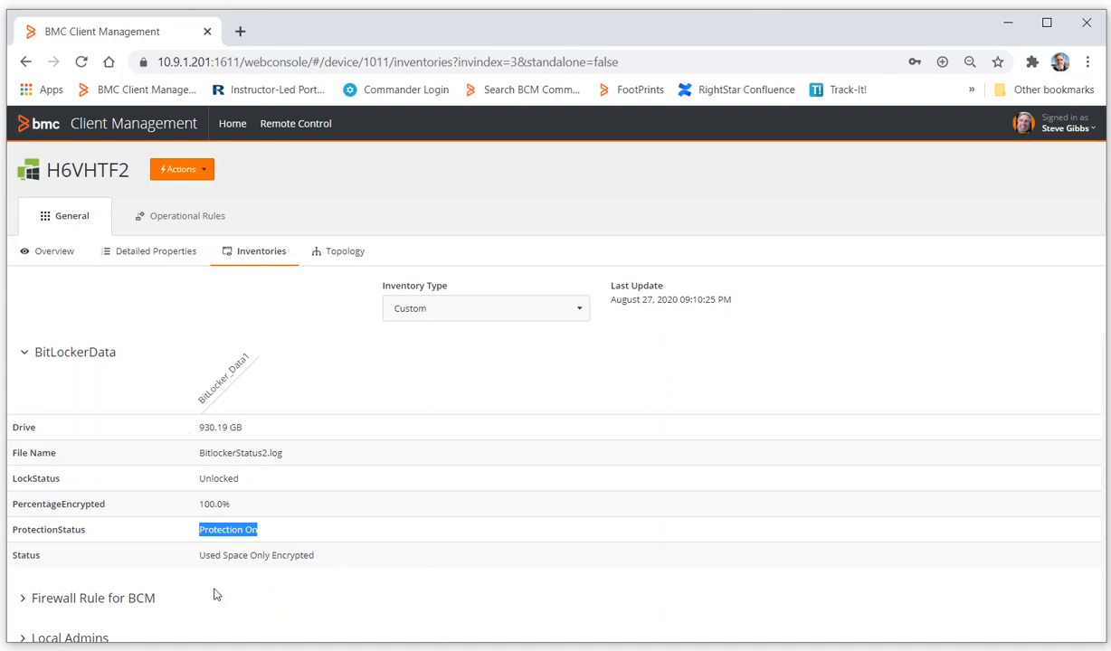
# - Show the device's Patch inventory and filter it to the Missing Service Packs category
pyautogui.click(580, 312)
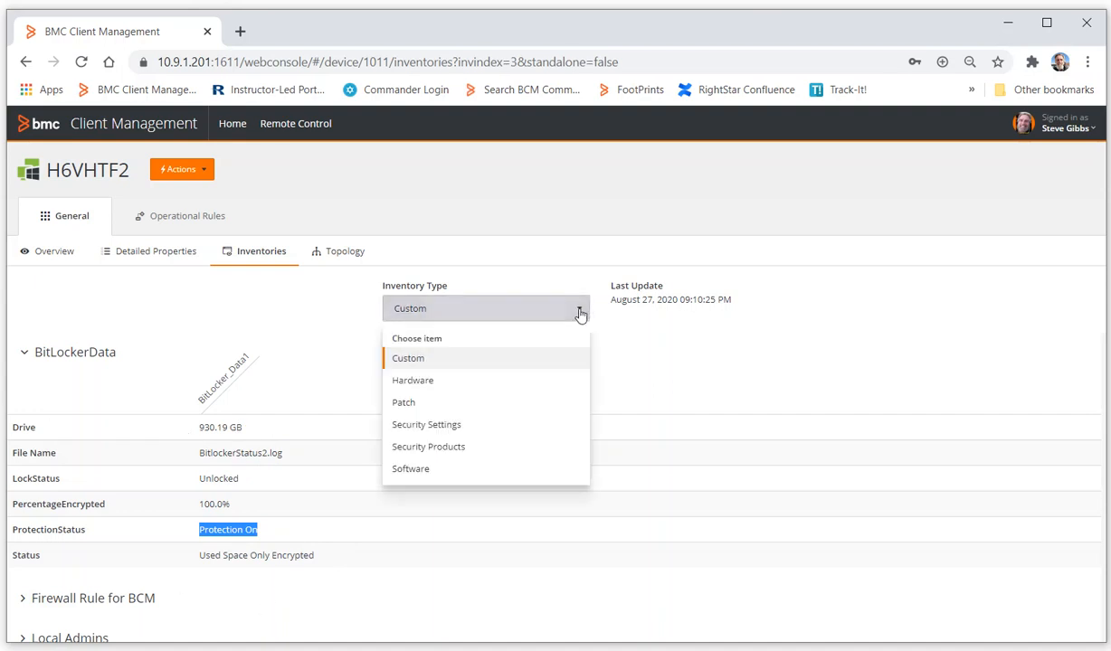
pyautogui.click(401, 402)
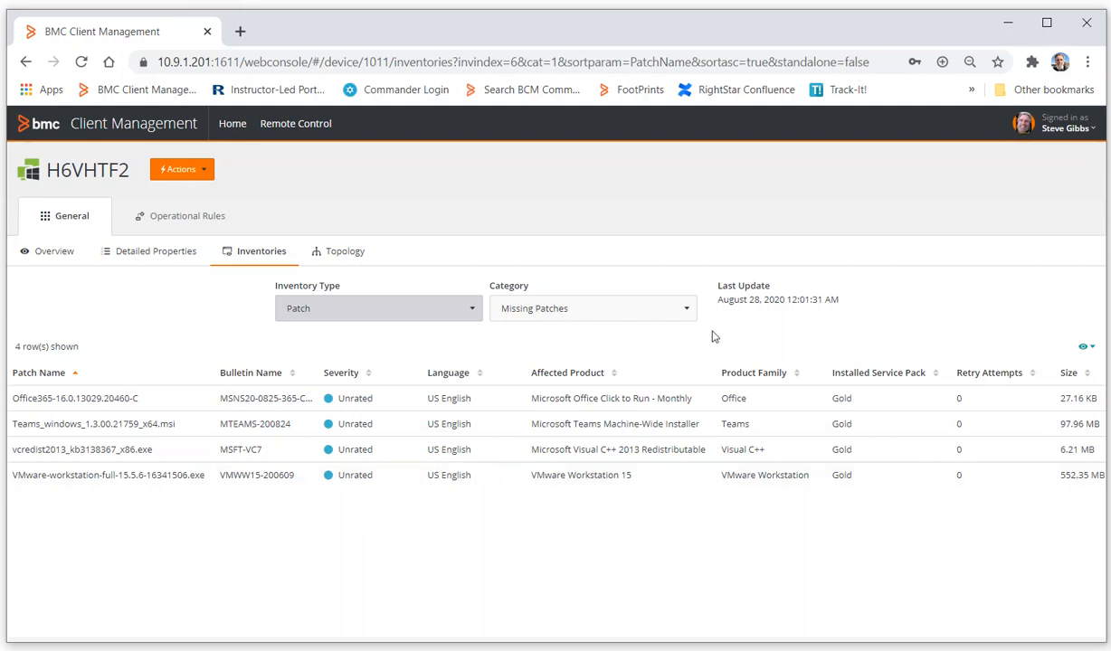
pyautogui.click(688, 314)
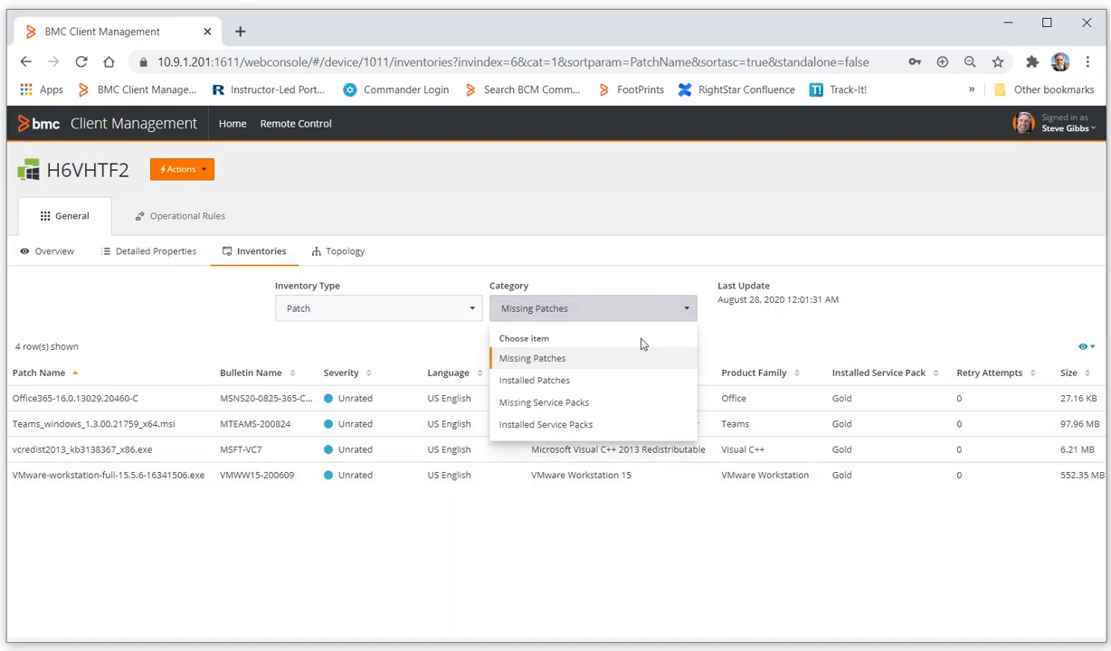
pyautogui.click(546, 404)
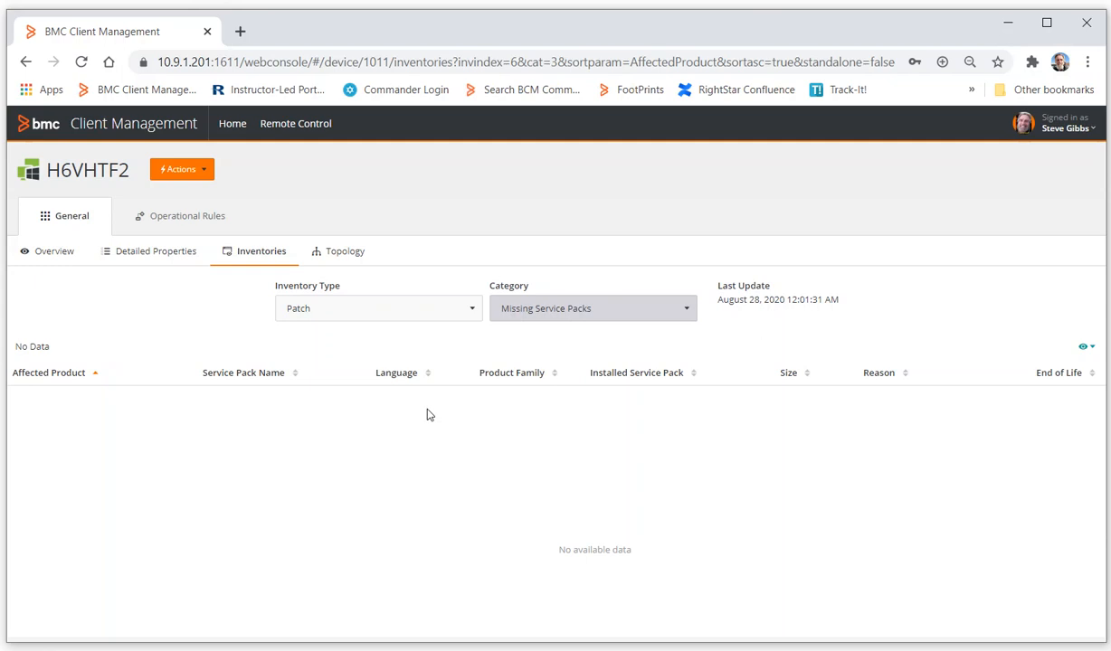
# - Show the Installed Service Packs category and highlight the size of the Windows 10 Pro (x64) entry
pyautogui.click(658, 297)
pyautogui.click(536, 428)
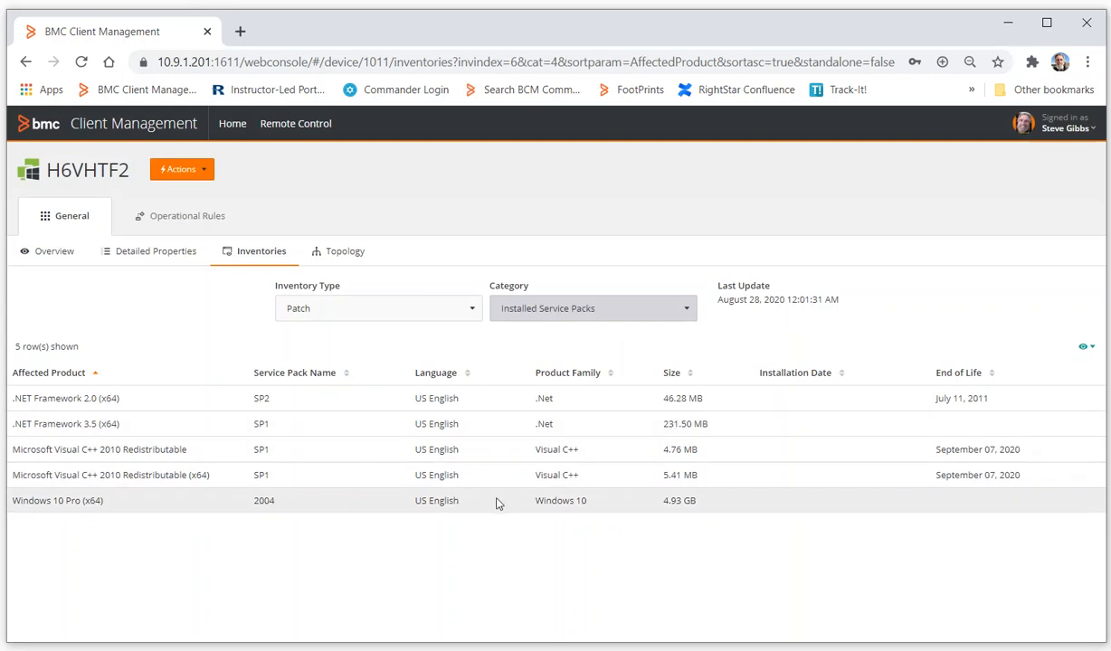
pyautogui.click(695, 498)
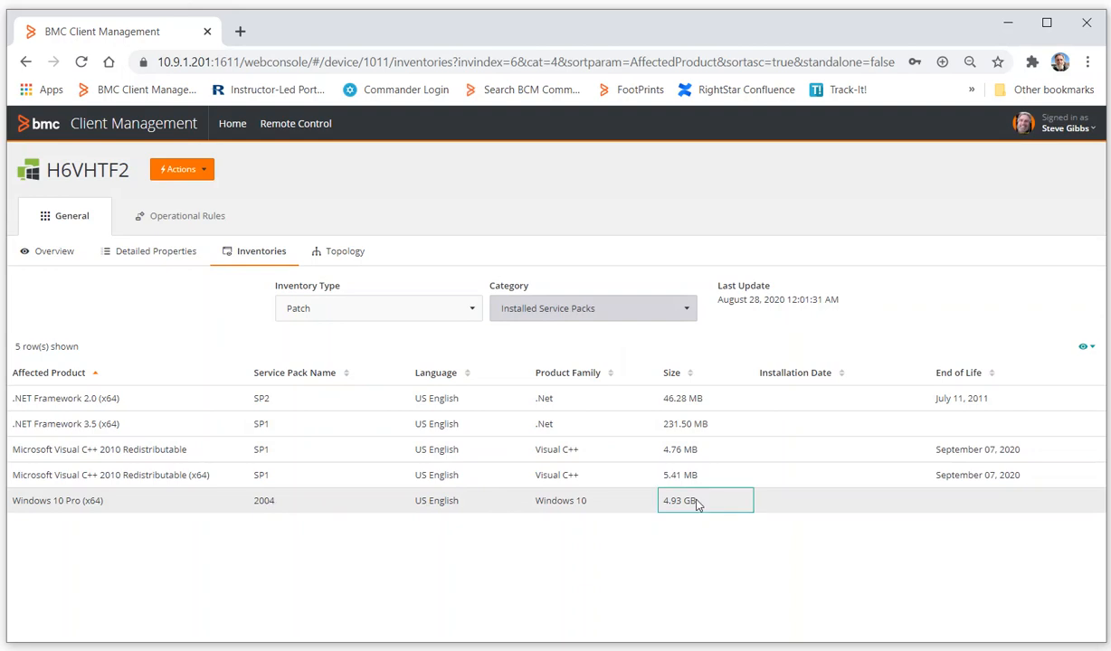
pyautogui.moveTo(695, 500); pyautogui.dragTo(659, 501)
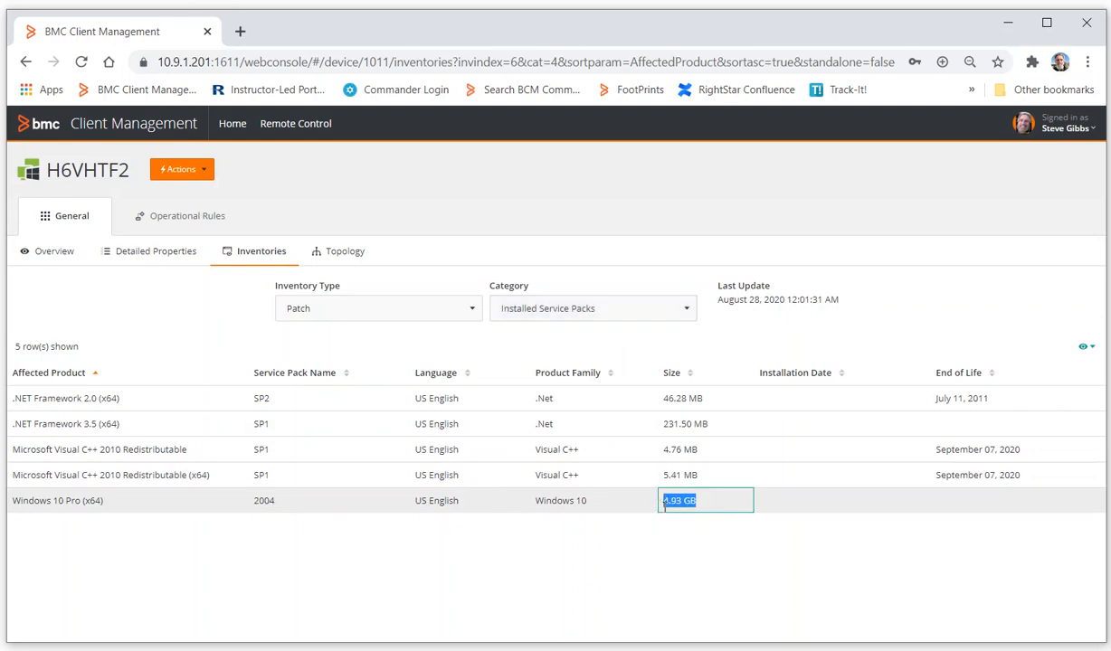
pyautogui.click(628, 553)
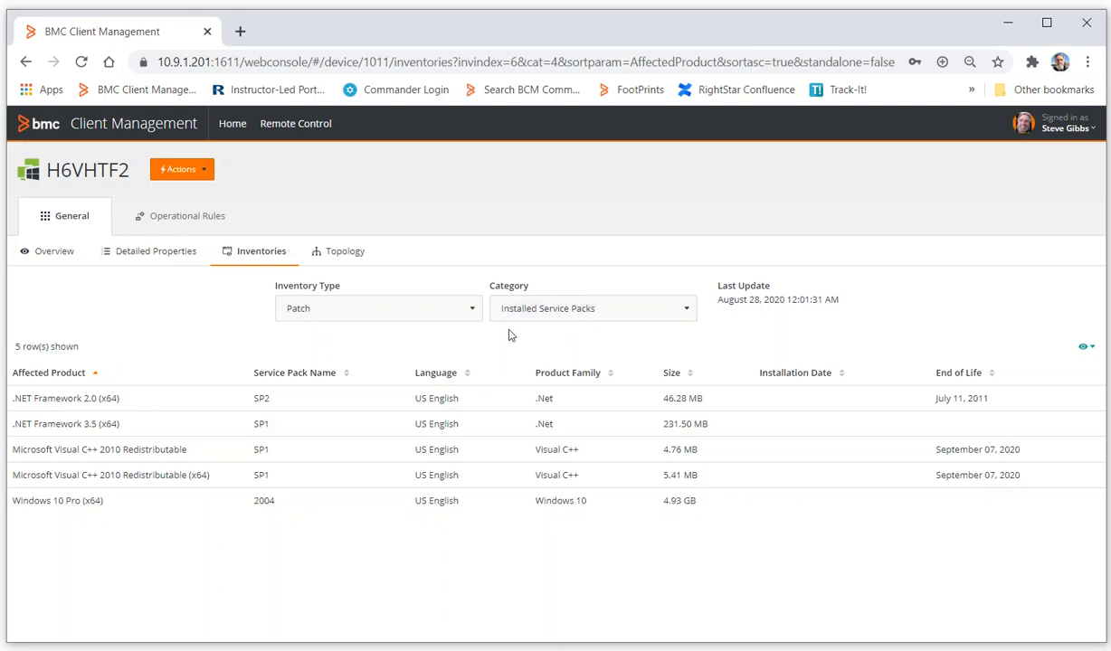
# - Show the device's Security Settings inventory and expand the Shared Resources section
pyautogui.click(468, 312)
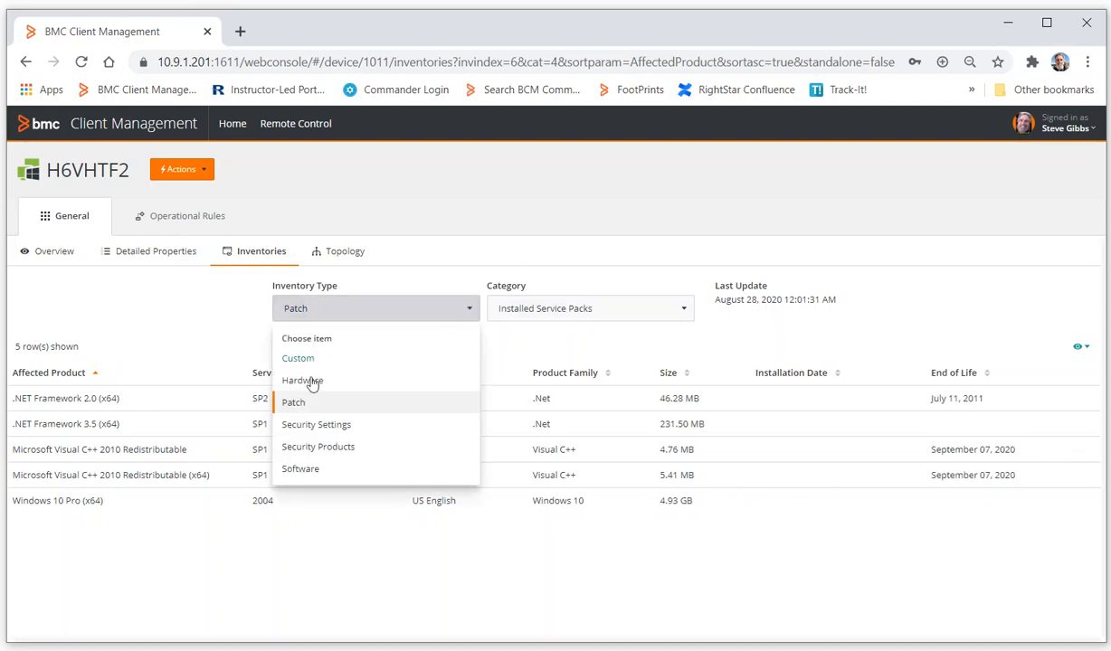
pyautogui.click(303, 425)
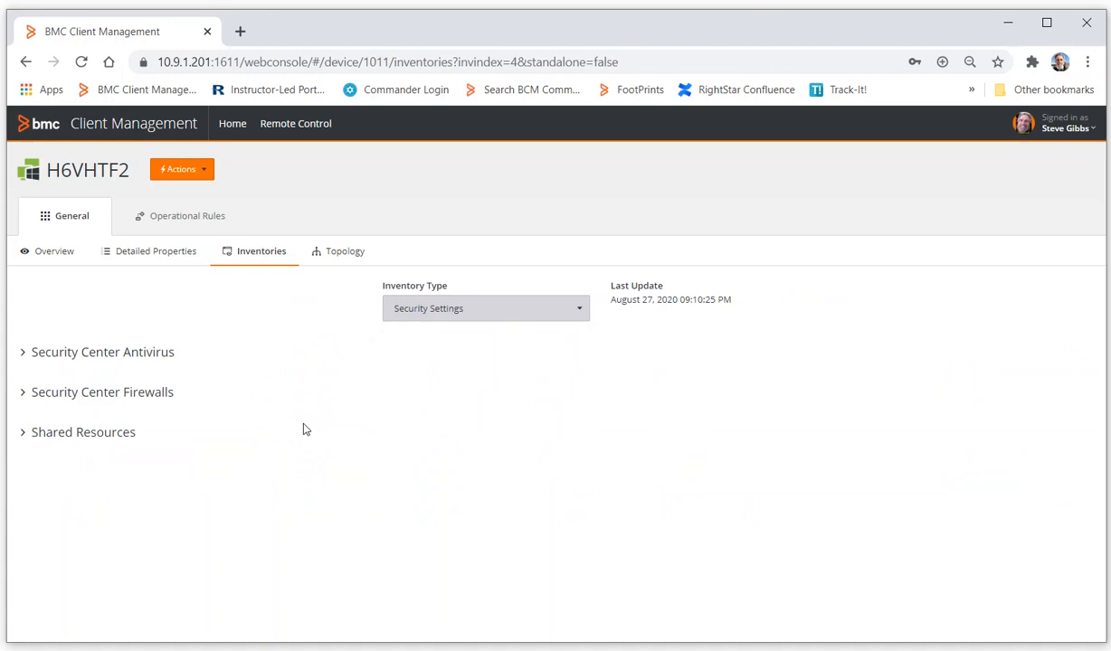
pyautogui.click(22, 433)
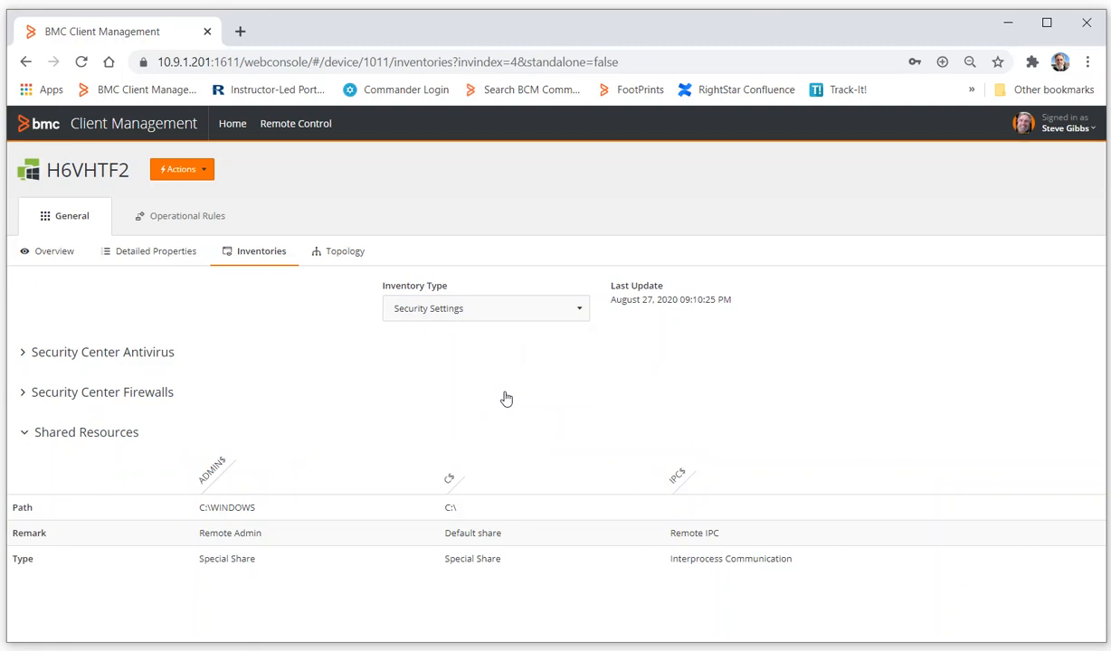
# - Expand the Security Center Firewalls and Security Center Antivirus sections, highlighting part of the Domain Profile firewall name
pyautogui.click(104, 399)
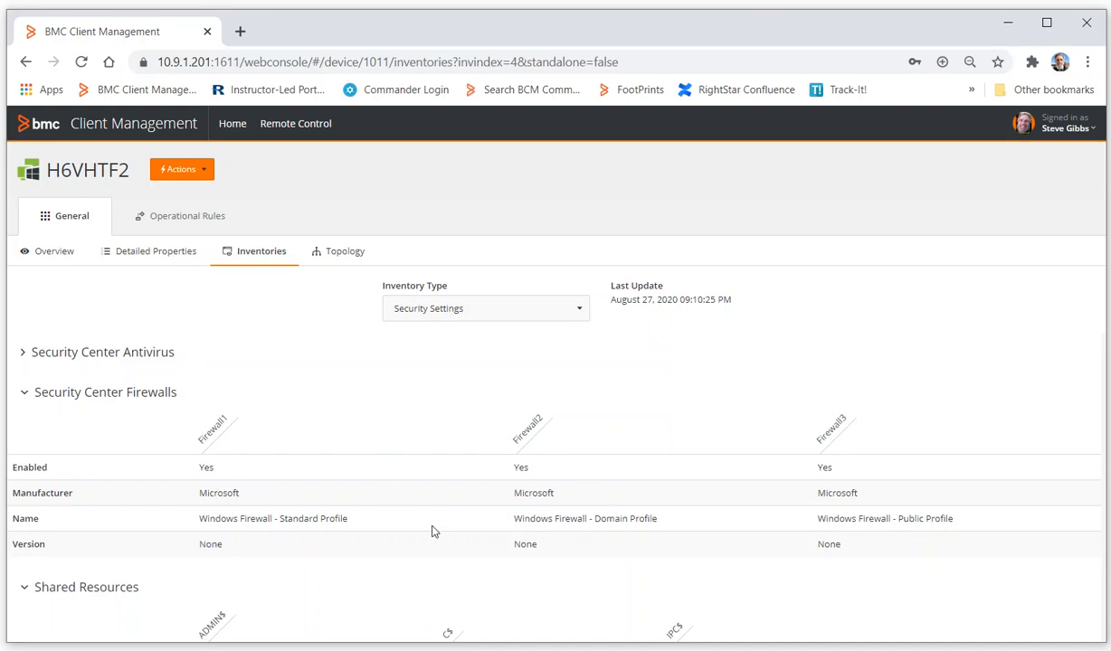
pyautogui.moveTo(644, 518); pyautogui.dragTo(577, 519)
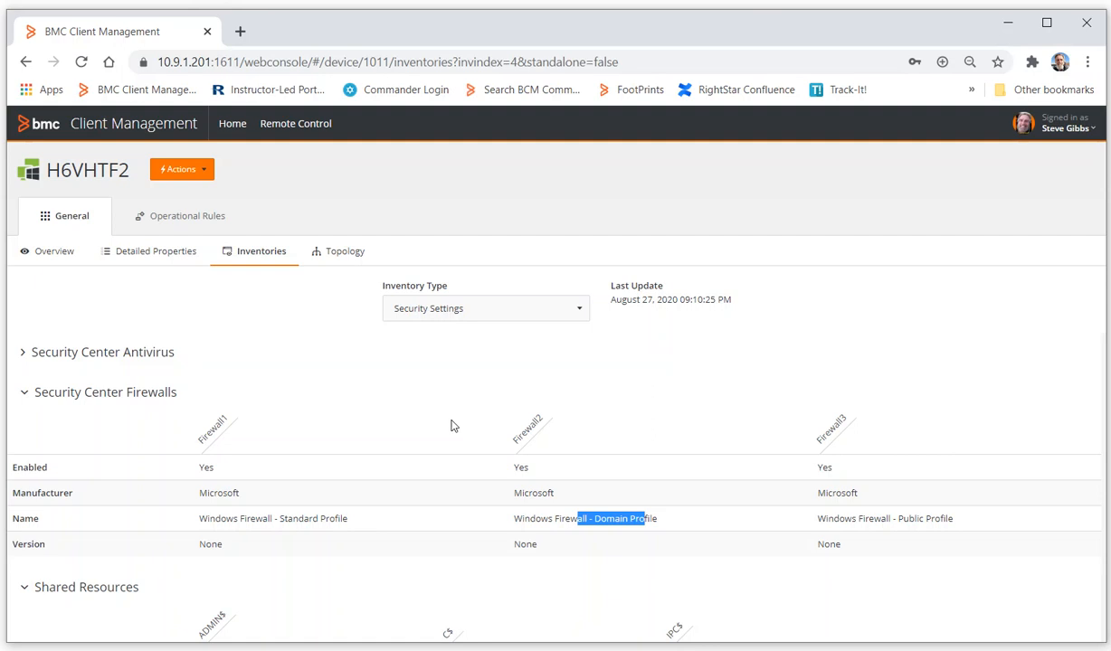
pyautogui.click(18, 350)
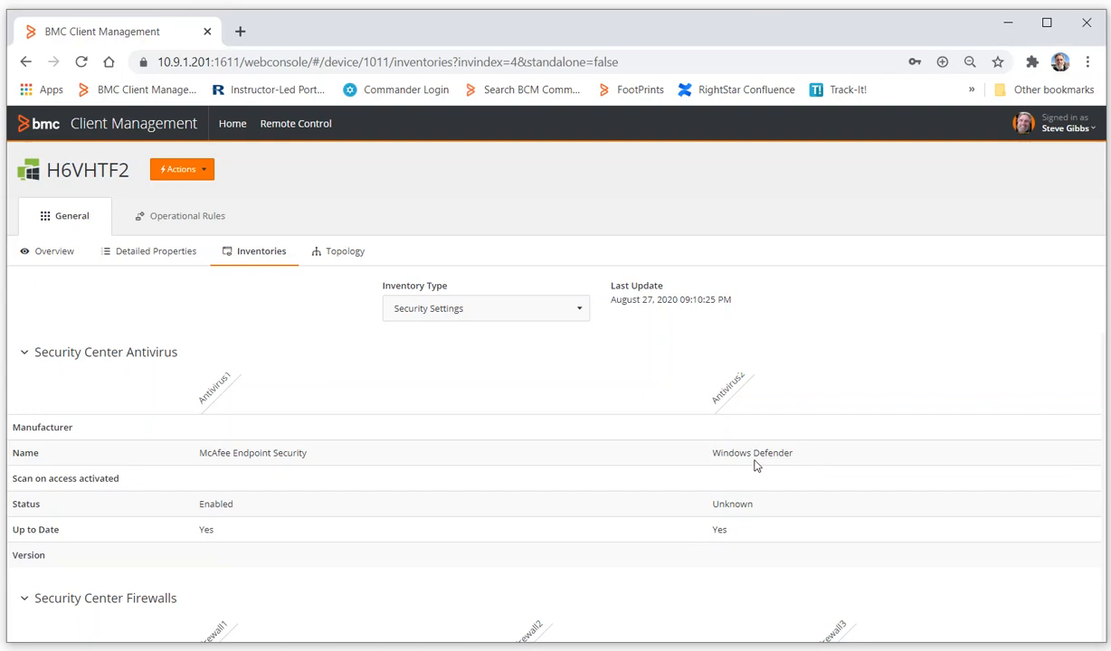
# - Show the device's Security Products inventory, expand Antimalware and review its product details
pyautogui.click(562, 309)
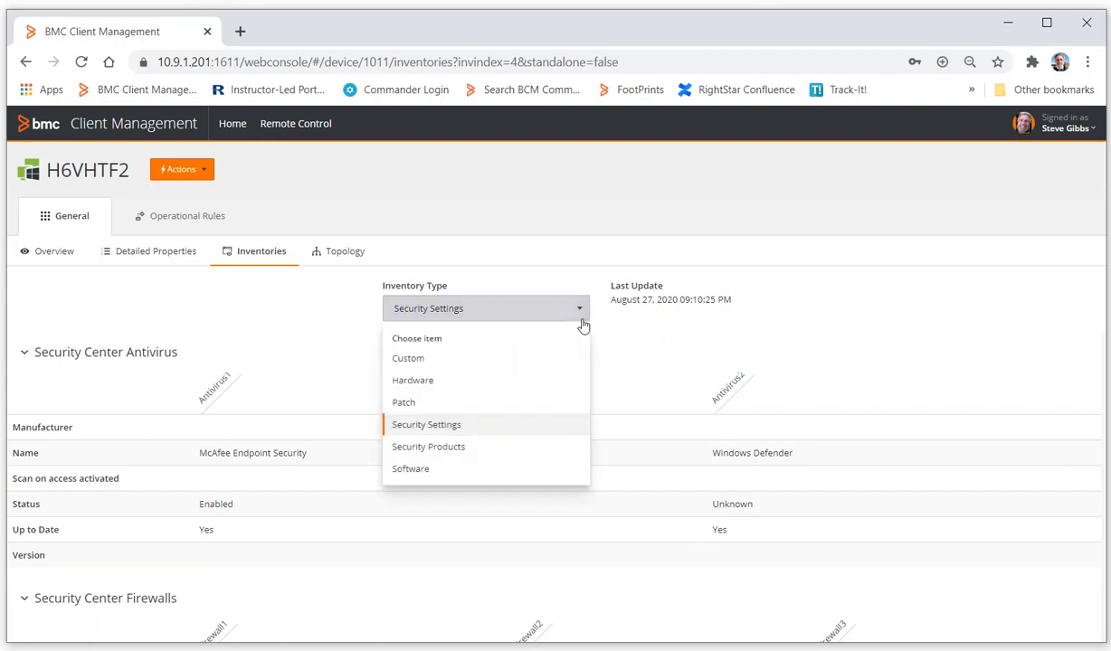
pyautogui.click(442, 447)
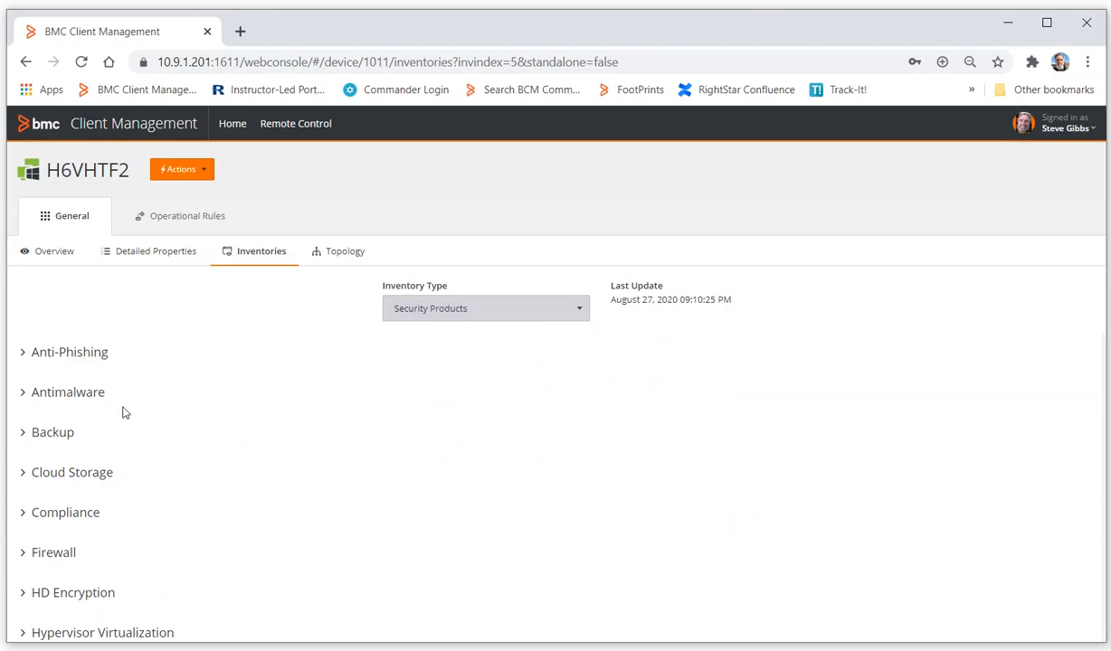
pyautogui.click(23, 389)
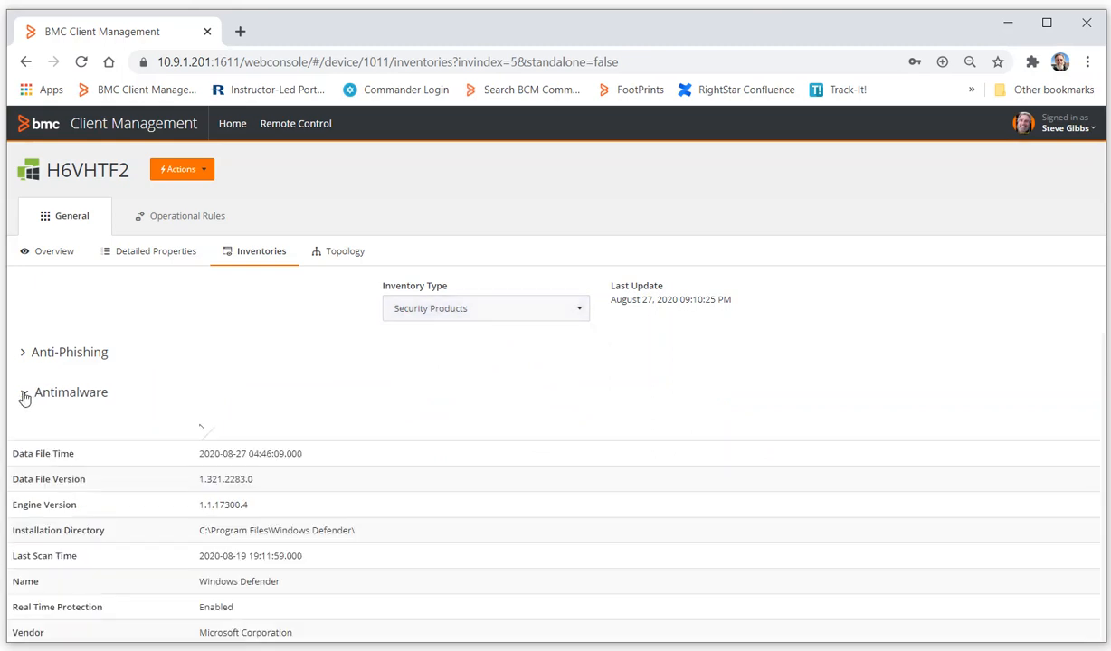
pyautogui.scroll(-3, 339, 371)
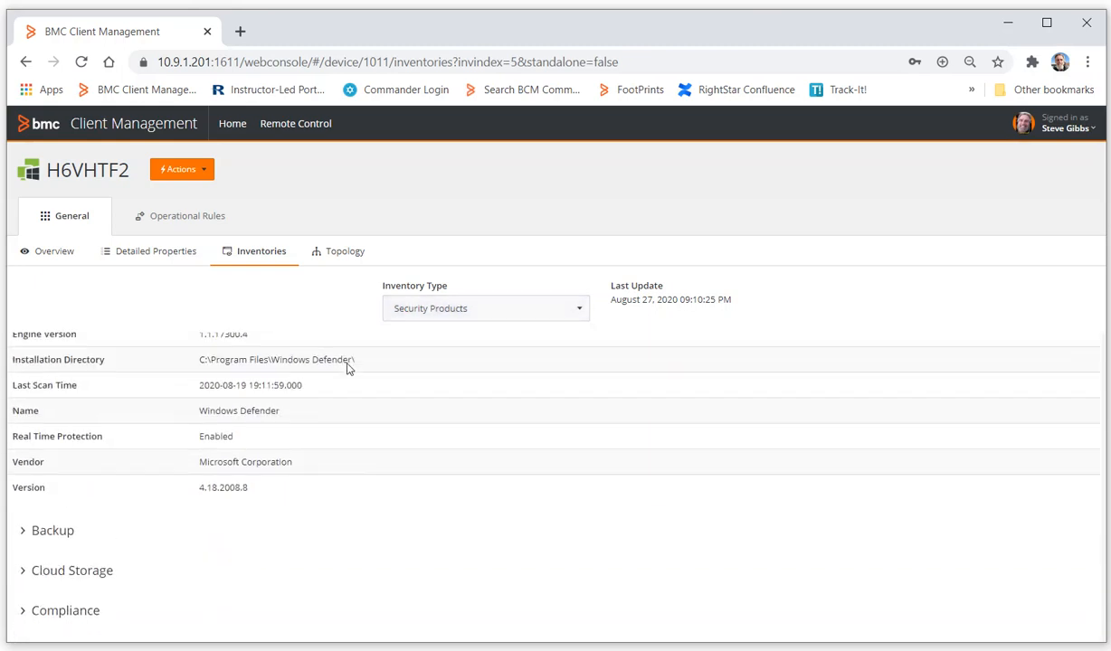
pyautogui.scroll(1, 348, 369)
pyautogui.scroll(1, 349, 369)
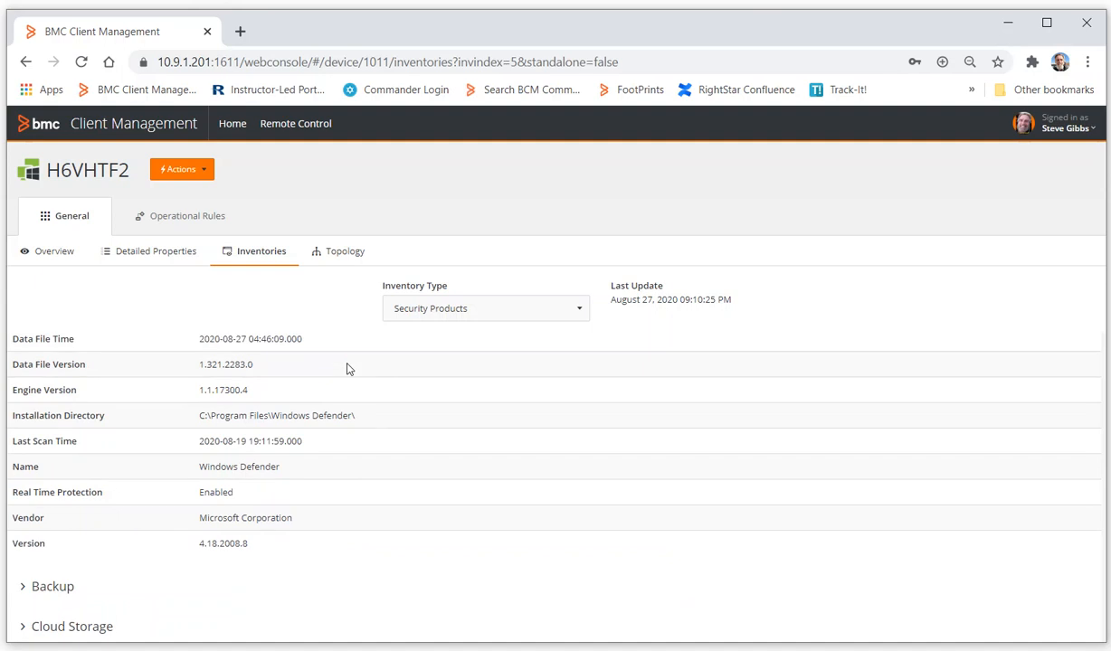
pyautogui.scroll(2, 348, 369)
pyautogui.scroll(-2, 348, 369)
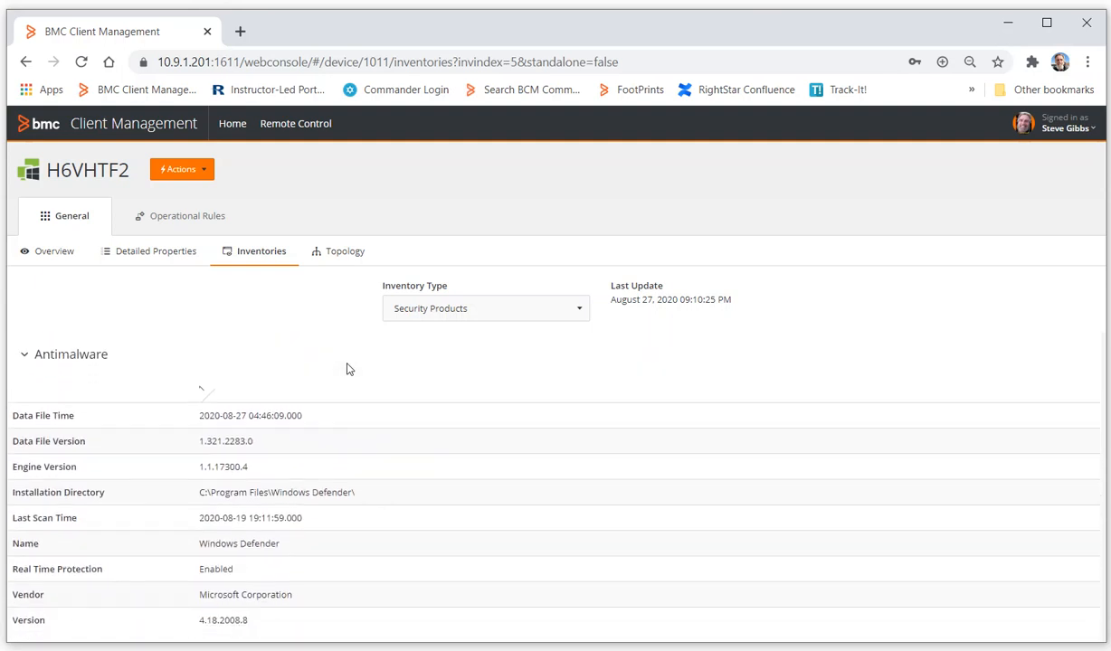
# - Expand the Cloud Storage and Hypervisor Virtualization sections of the Security Products inventory and review their products
pyautogui.scroll(-2, 349, 369)
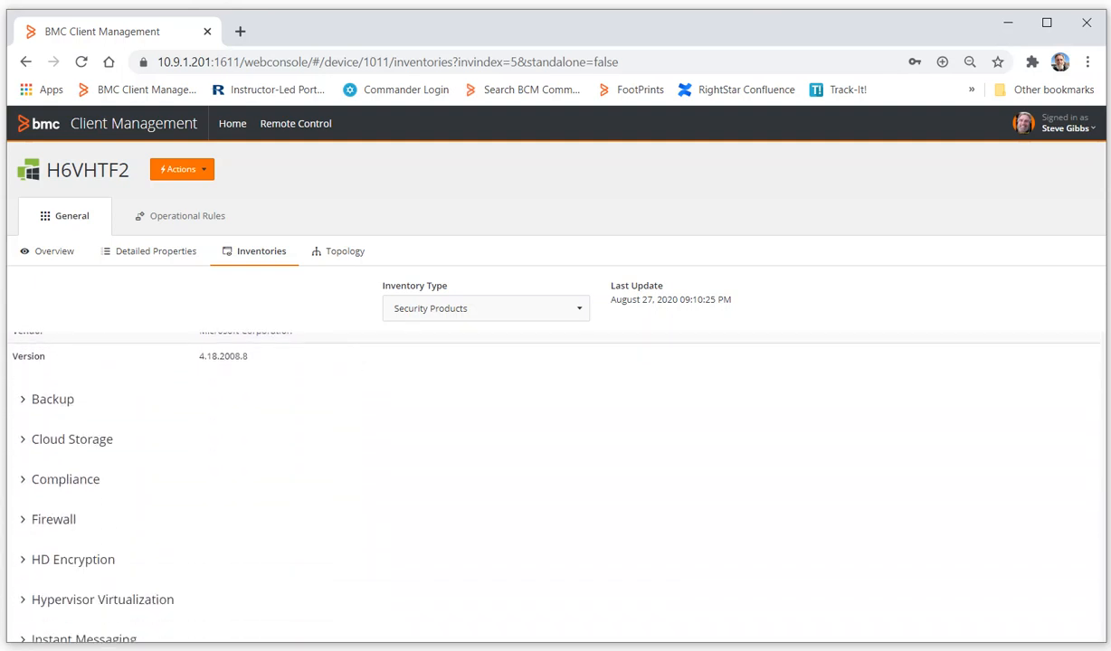
pyautogui.click(24, 441)
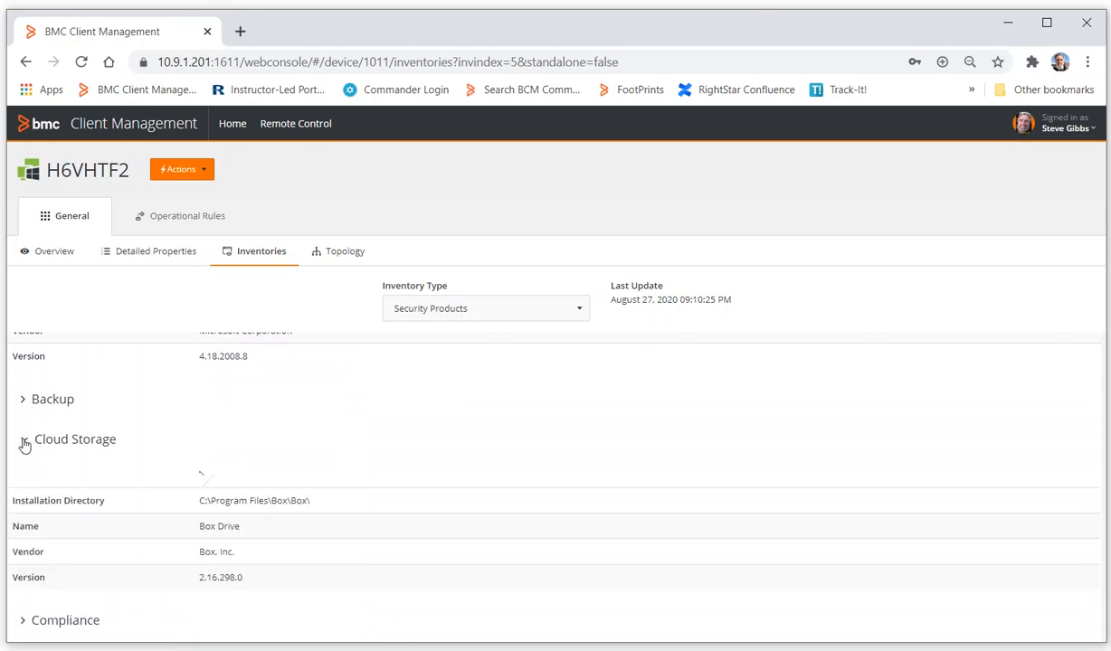
pyautogui.scroll(-2, 235, 467)
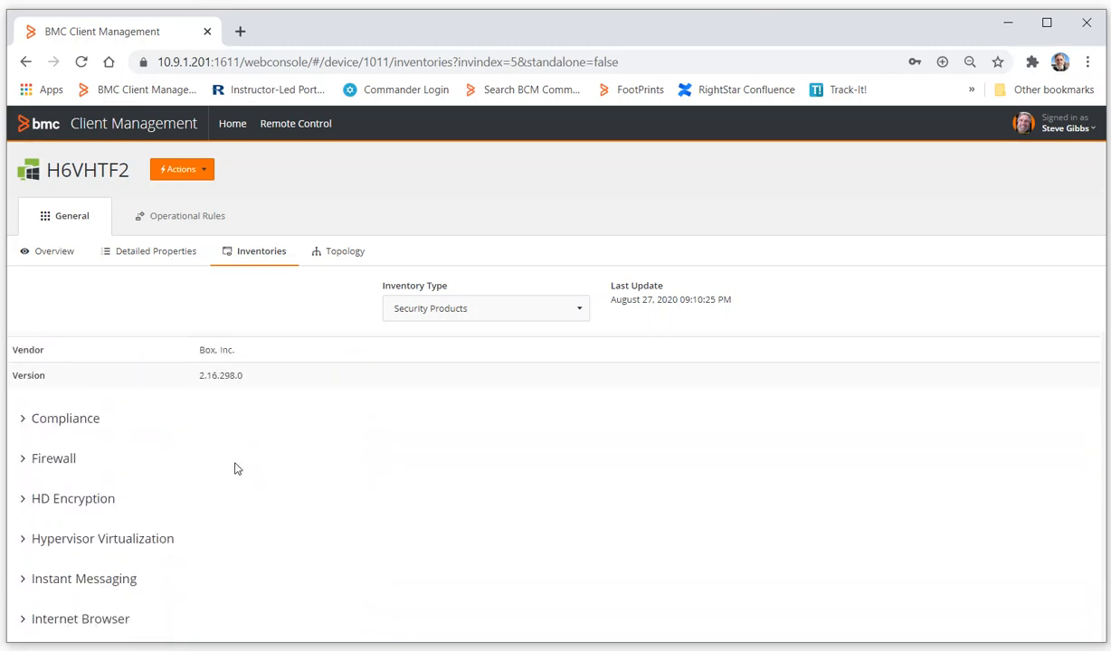
pyautogui.click(19, 539)
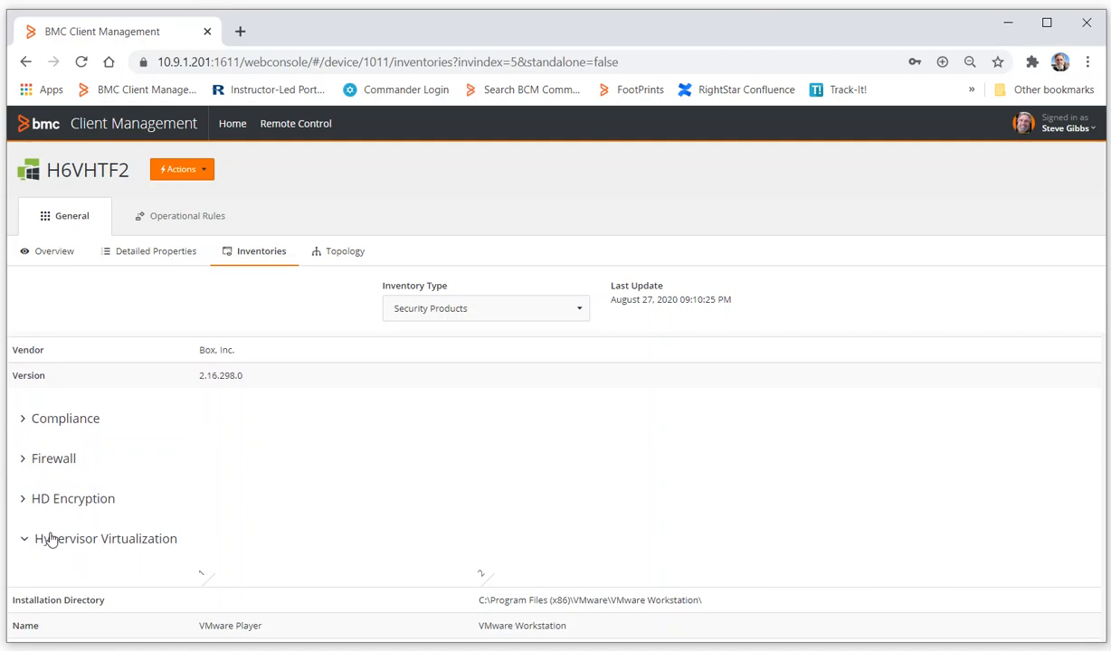
pyautogui.scroll(-2, 317, 518)
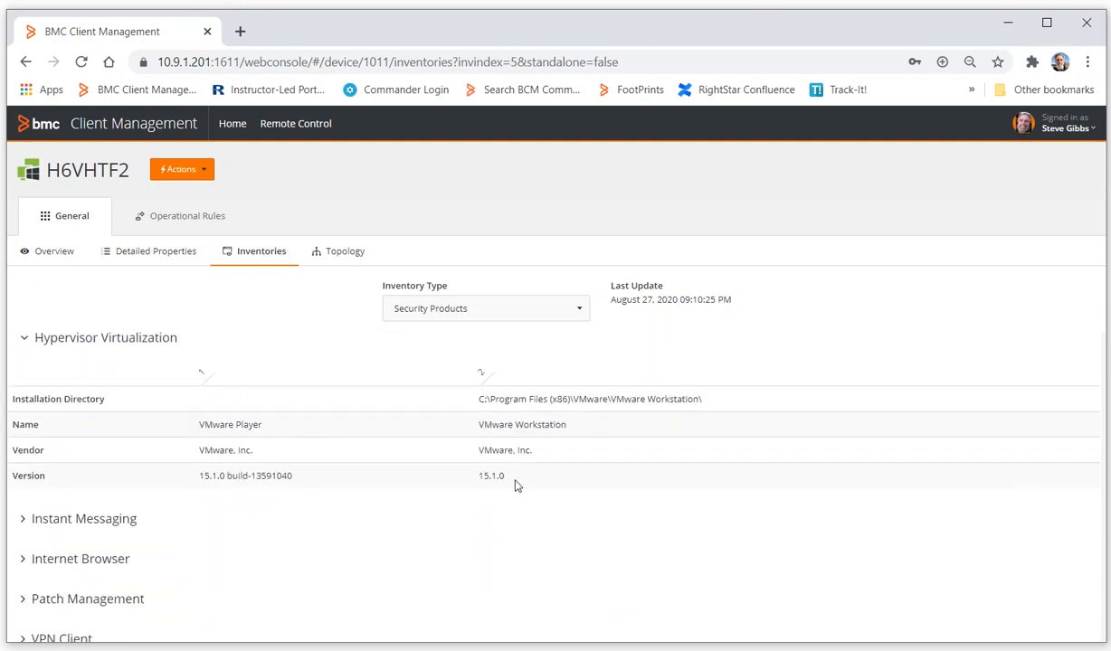
# - Show the device's Software inventory, filter the scanned applications to the Add/Remove Programs type and browse the entries
pyautogui.click(580, 311)
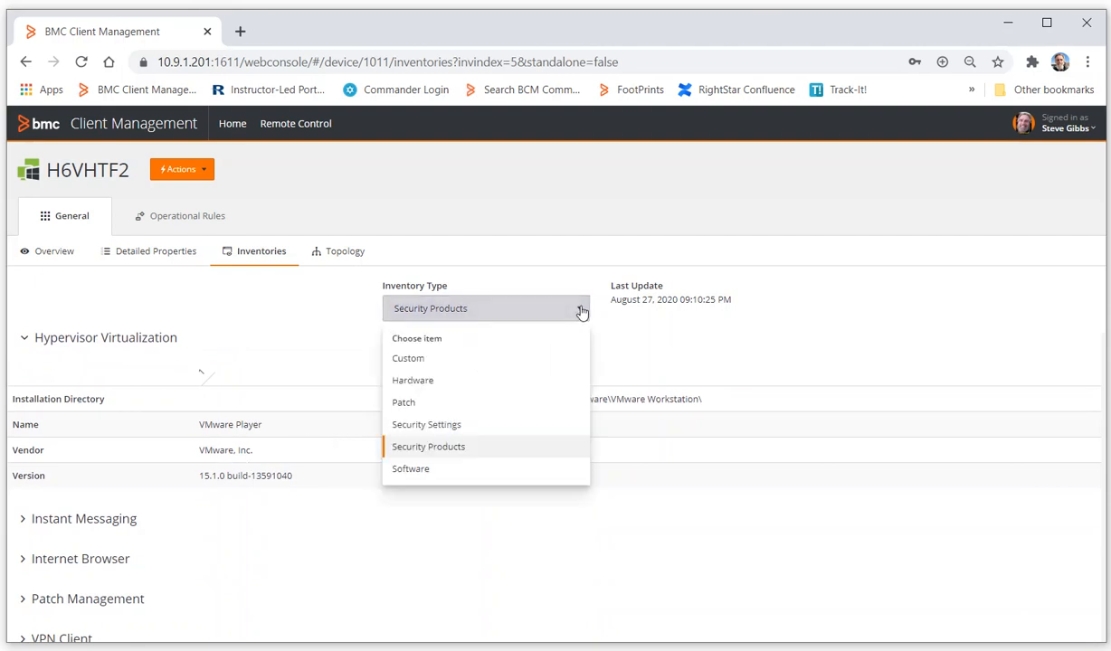
pyautogui.click(407, 468)
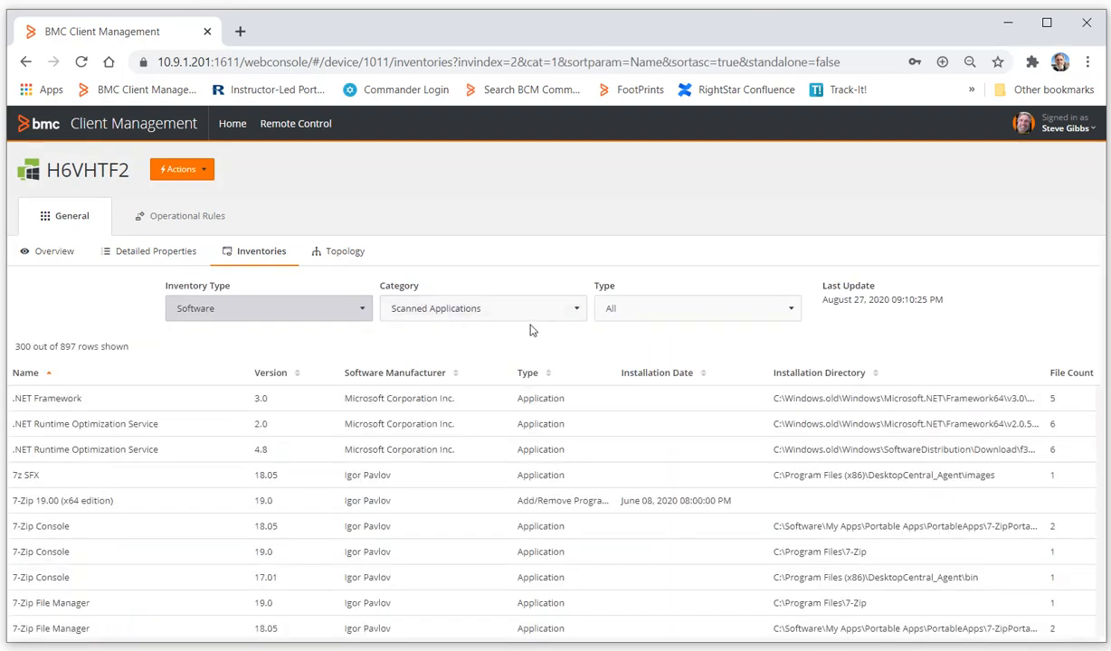
pyautogui.click(794, 312)
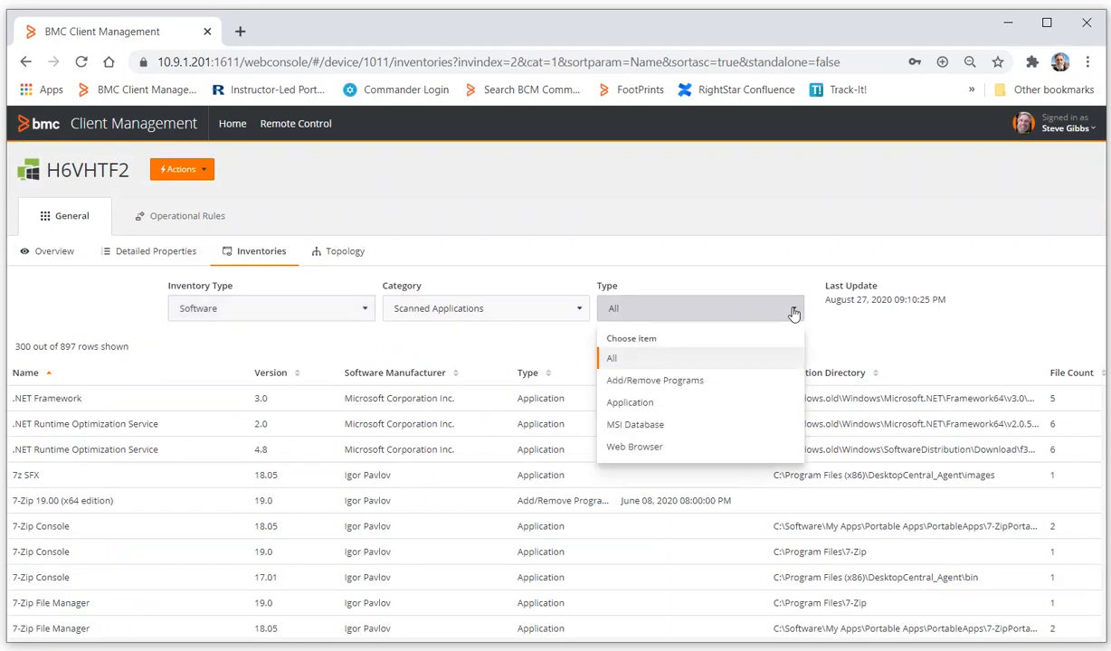
pyautogui.click(639, 381)
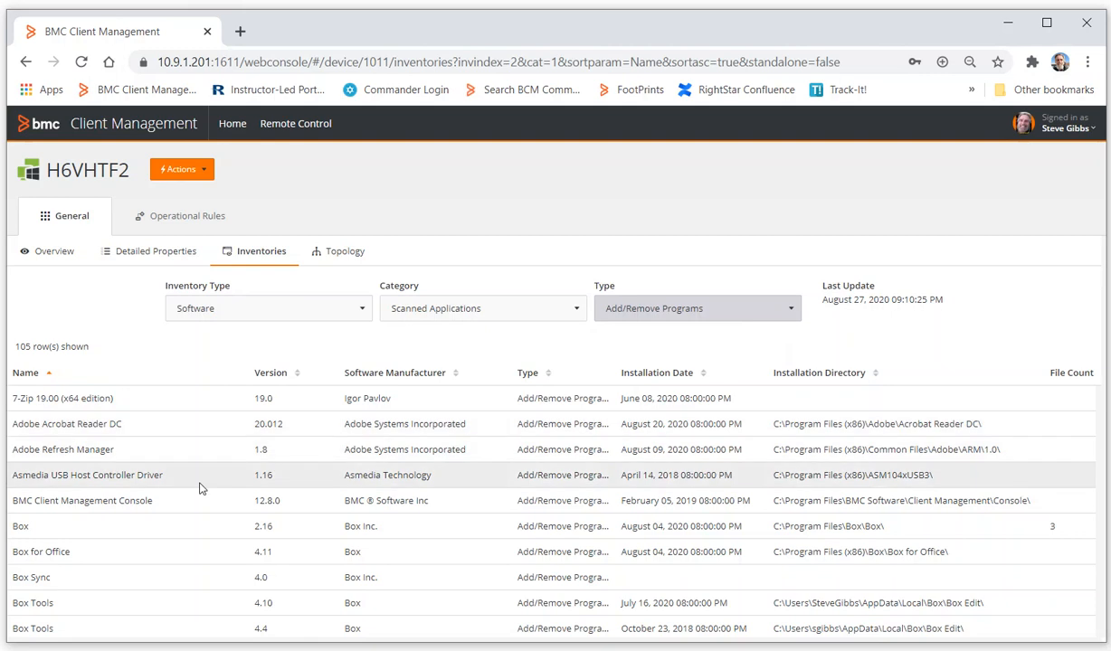
pyautogui.scroll(-5, 201, 488)
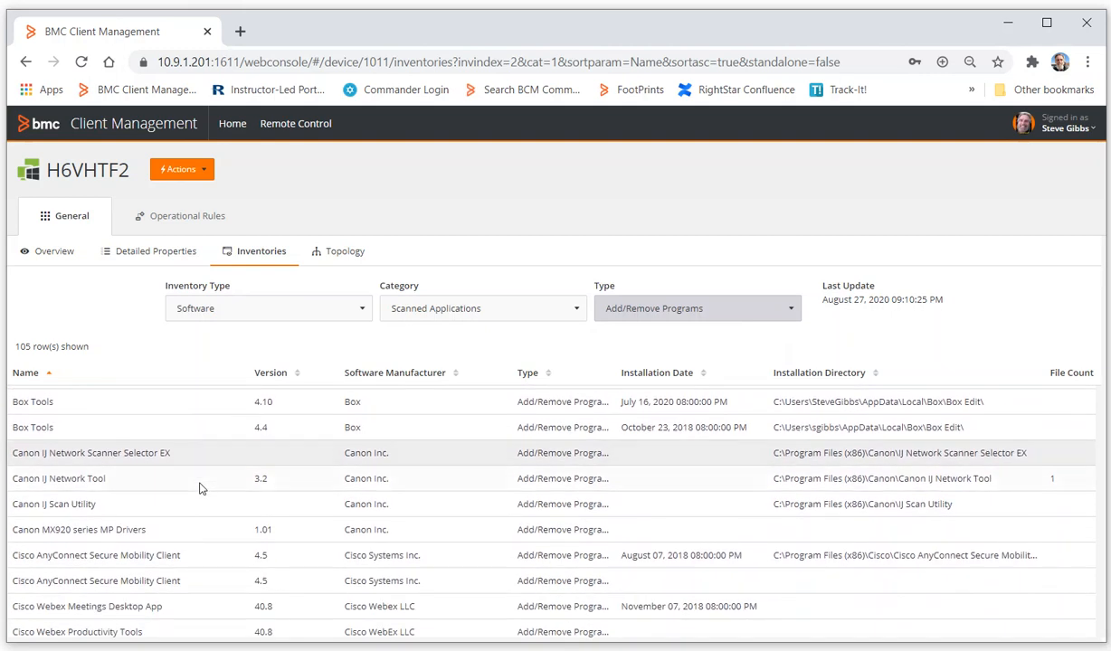
pyautogui.scroll(-6, 201, 488)
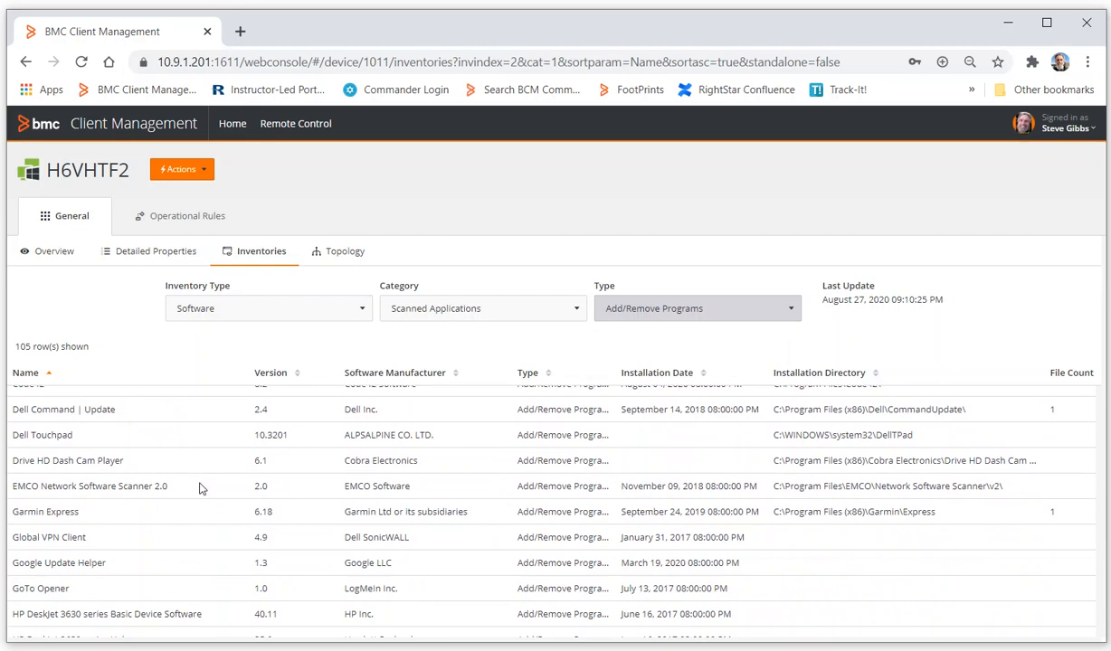
pyautogui.scroll(-4, 201, 489)
pyautogui.scroll(-5, 201, 489)
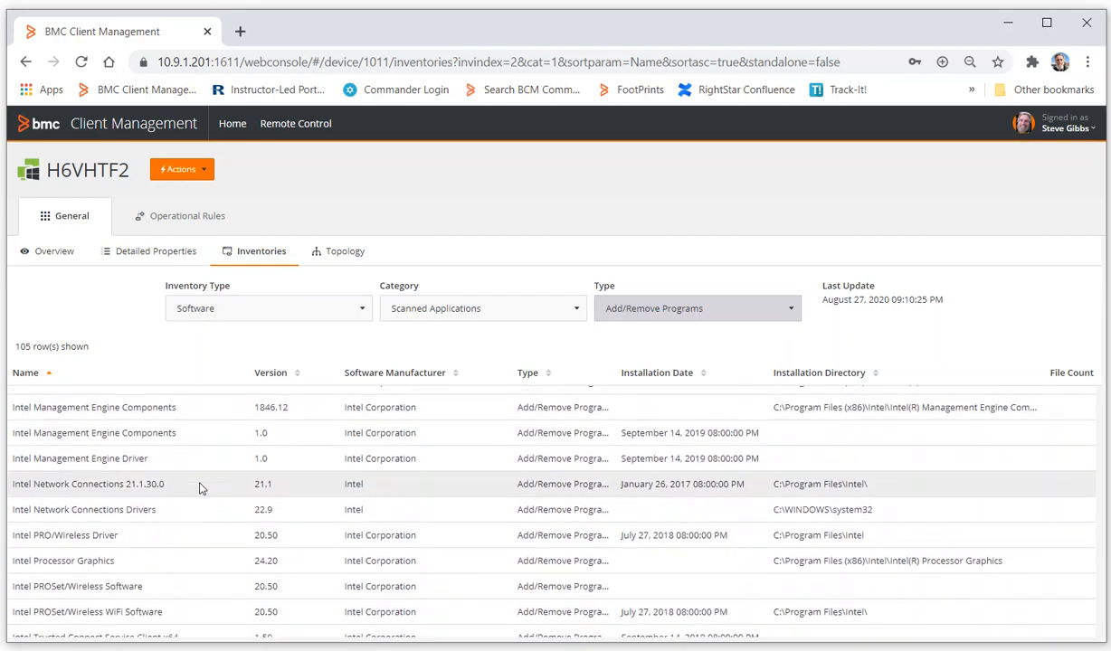
pyautogui.scroll(-1, 201, 488)
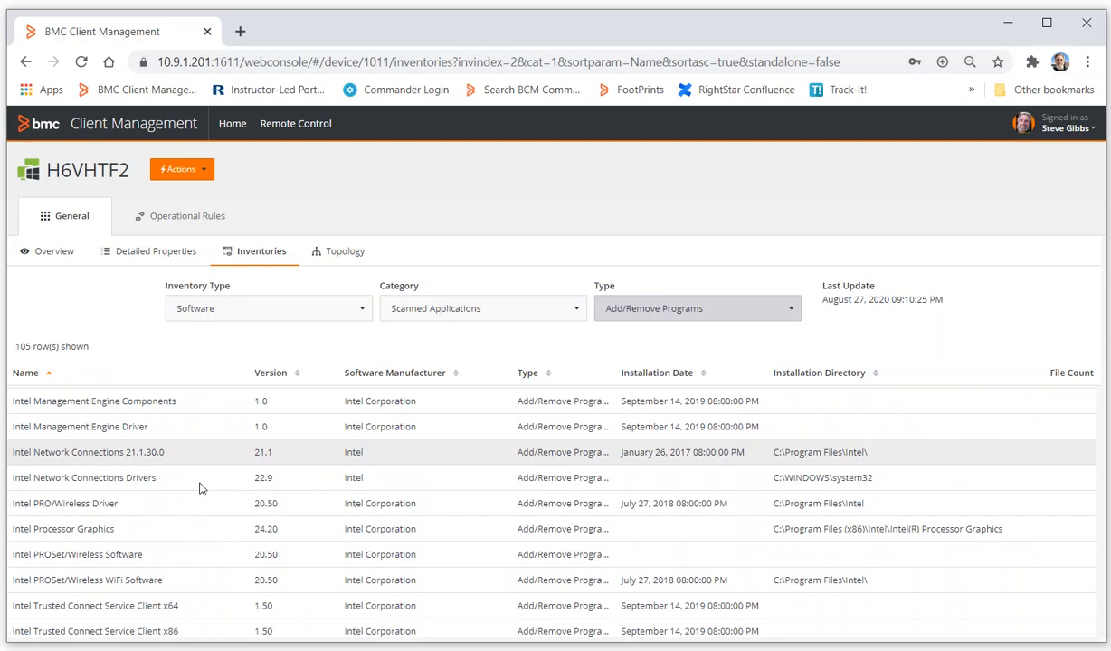
# - Filter the scanned applications to the Application type and browse the entries
pyautogui.click(790, 313)
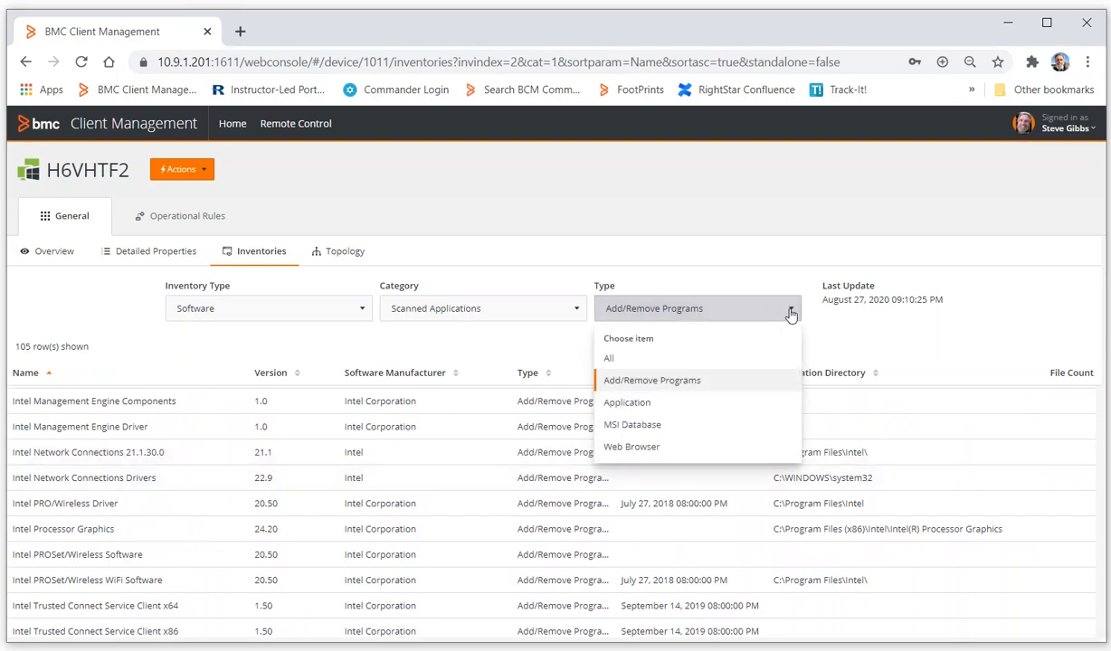
pyautogui.click(635, 404)
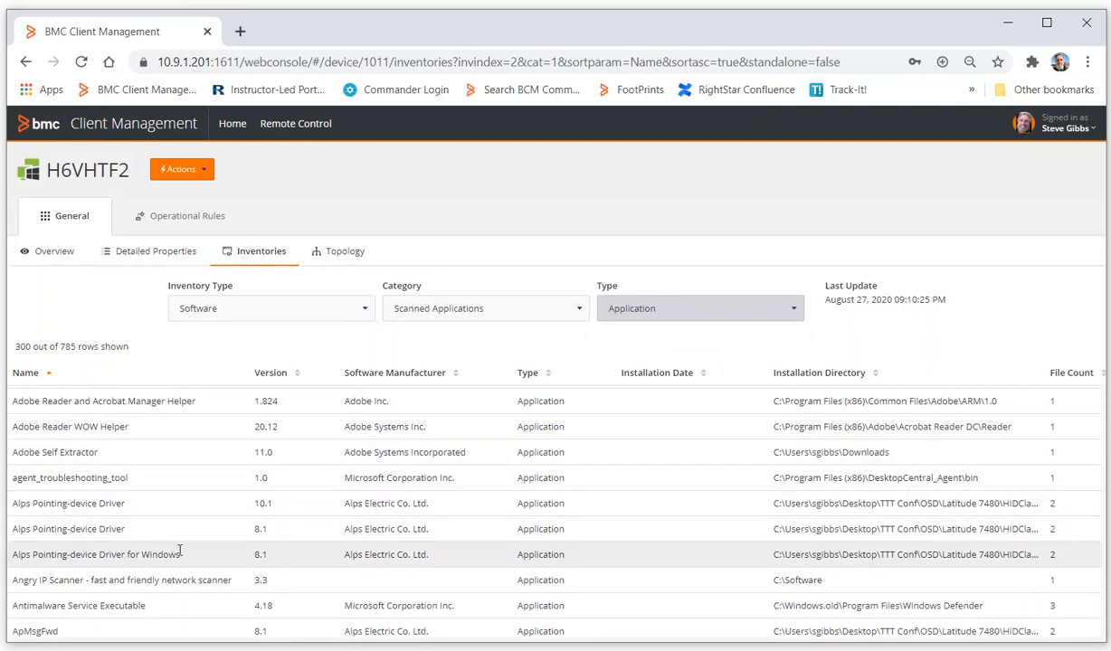
pyautogui.scroll(-6, 208, 531)
pyautogui.scroll(-2, 208, 535)
pyautogui.scroll(-8, 207, 536)
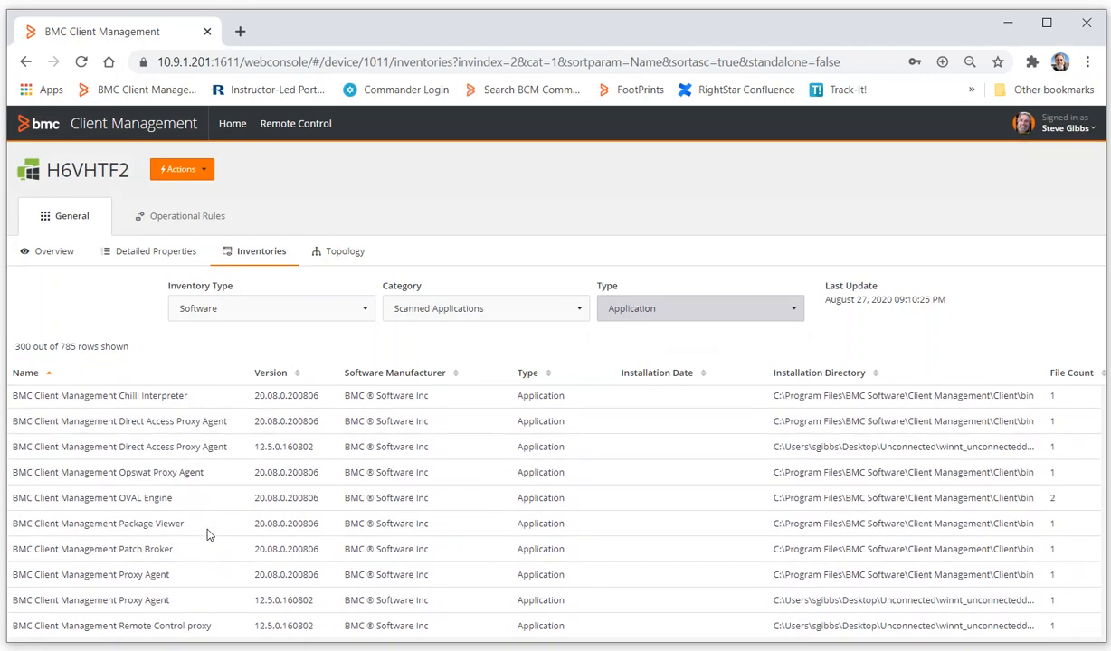
pyautogui.scroll(-8, 206, 536)
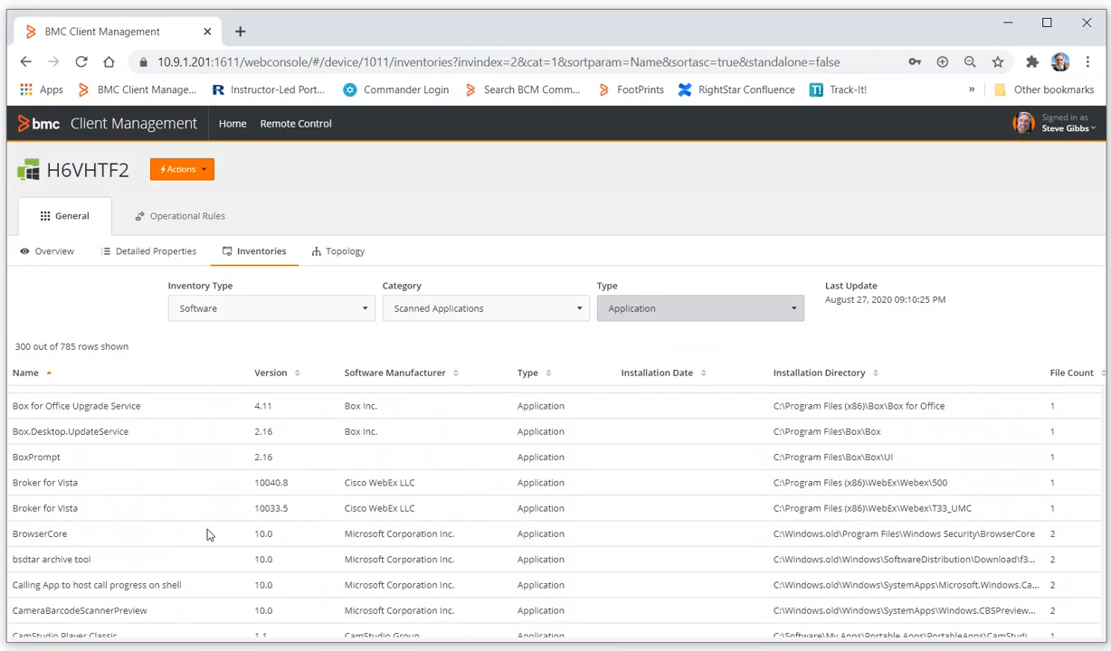
pyautogui.scroll(-8, 206, 535)
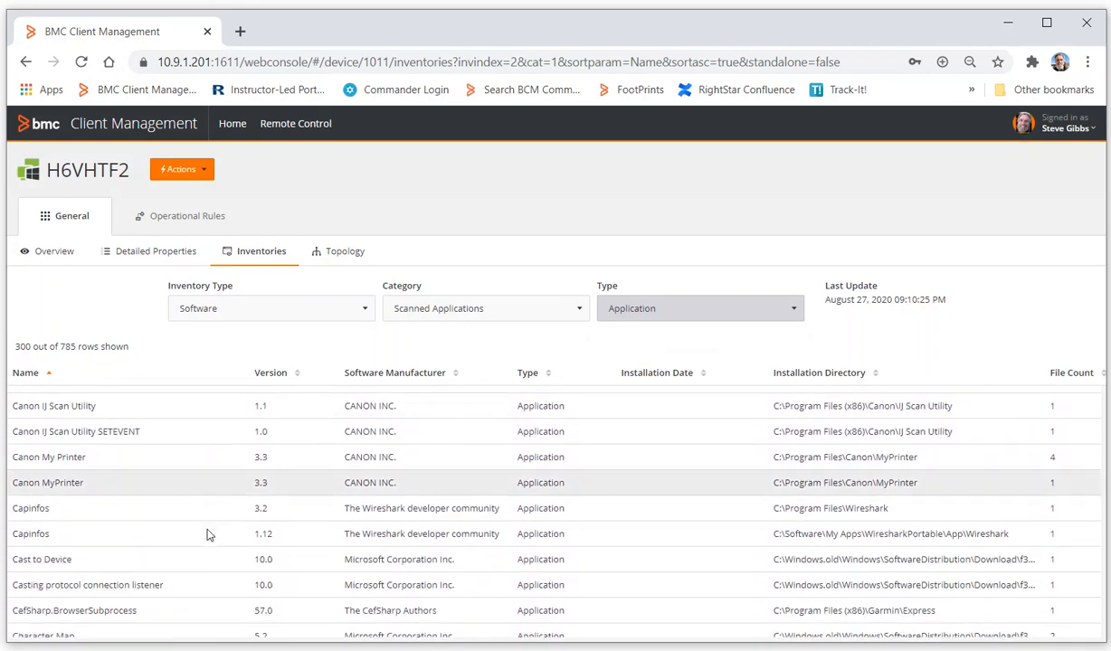
pyautogui.scroll(-6, 206, 536)
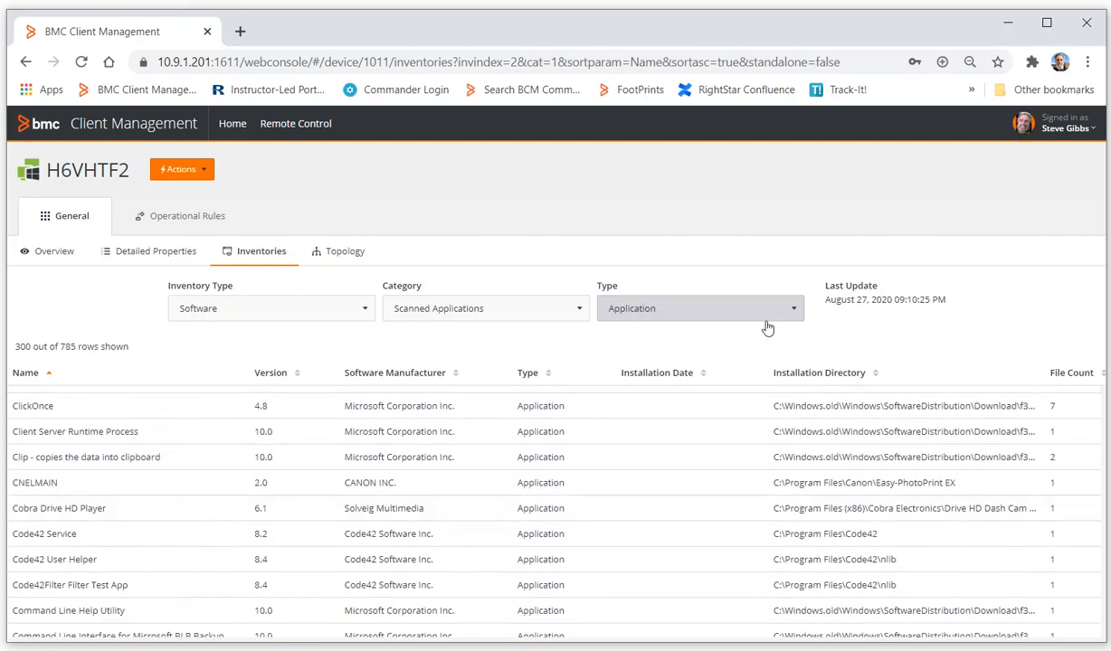
# - Switch the Software inventory to the Products category and browse the product list
pyautogui.click(793, 313)
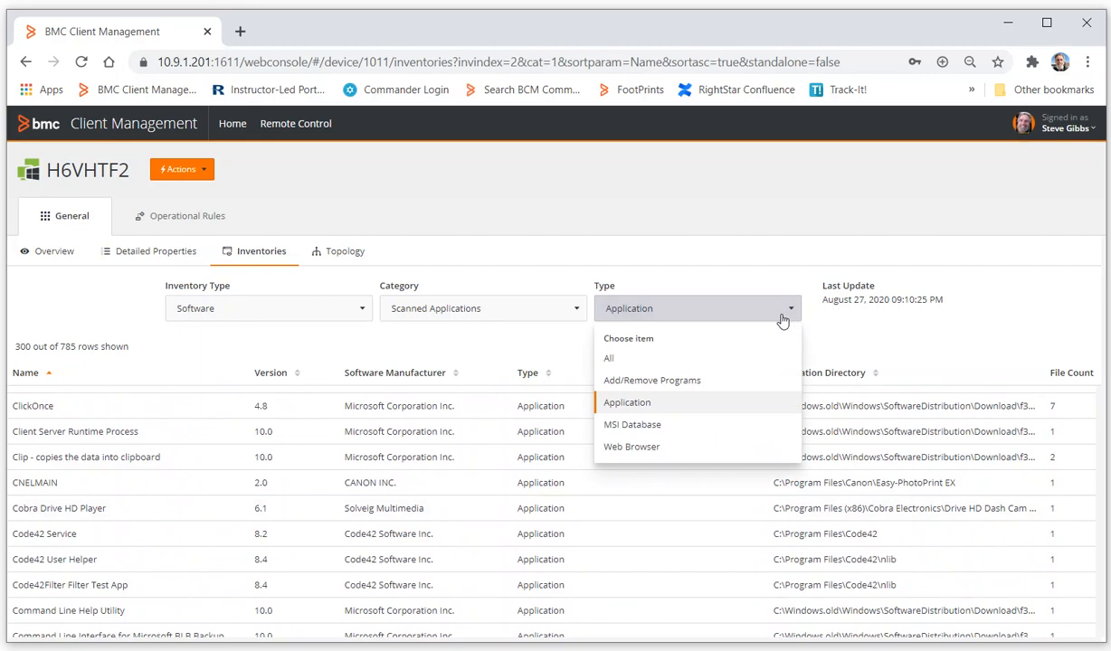
pyautogui.click(576, 312)
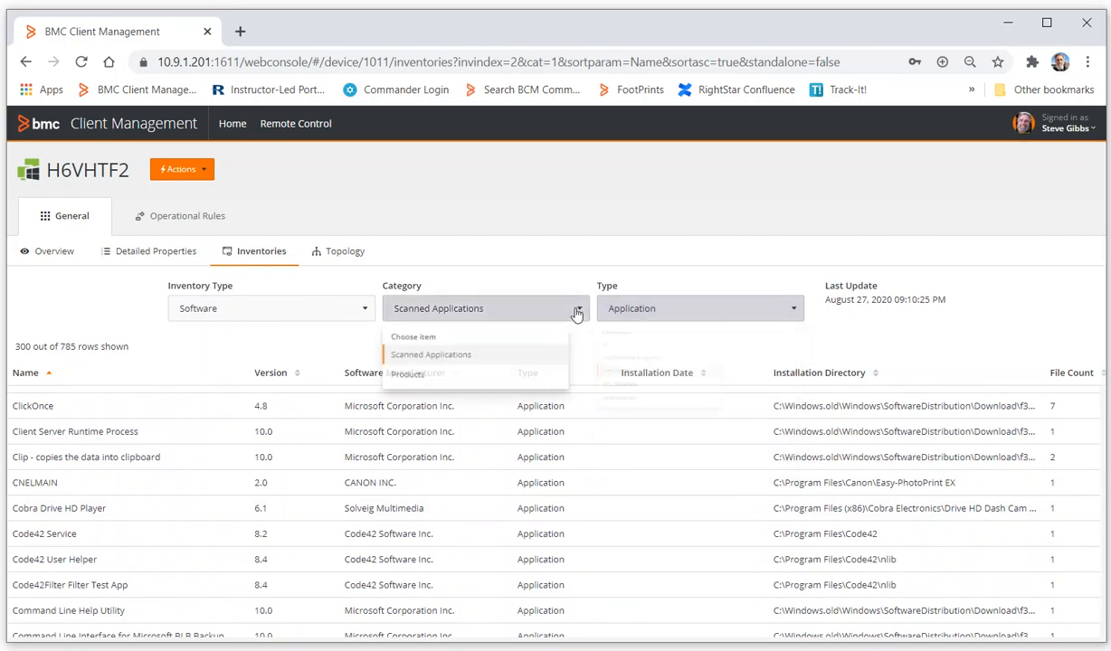
pyautogui.click(406, 381)
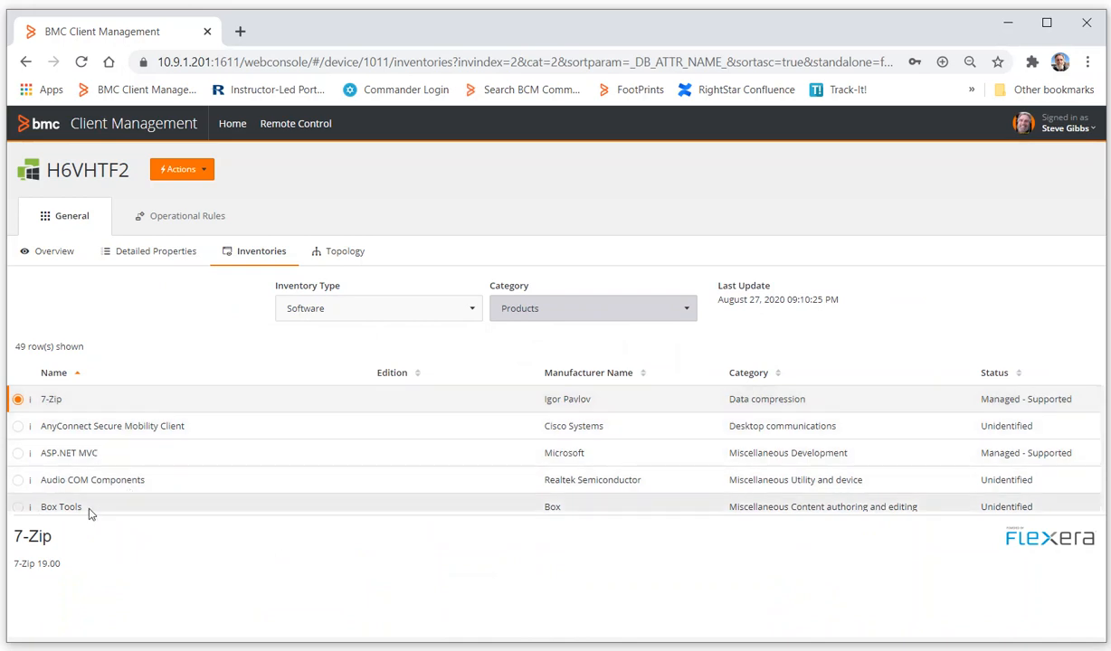
pyautogui.scroll(-5, 169, 470)
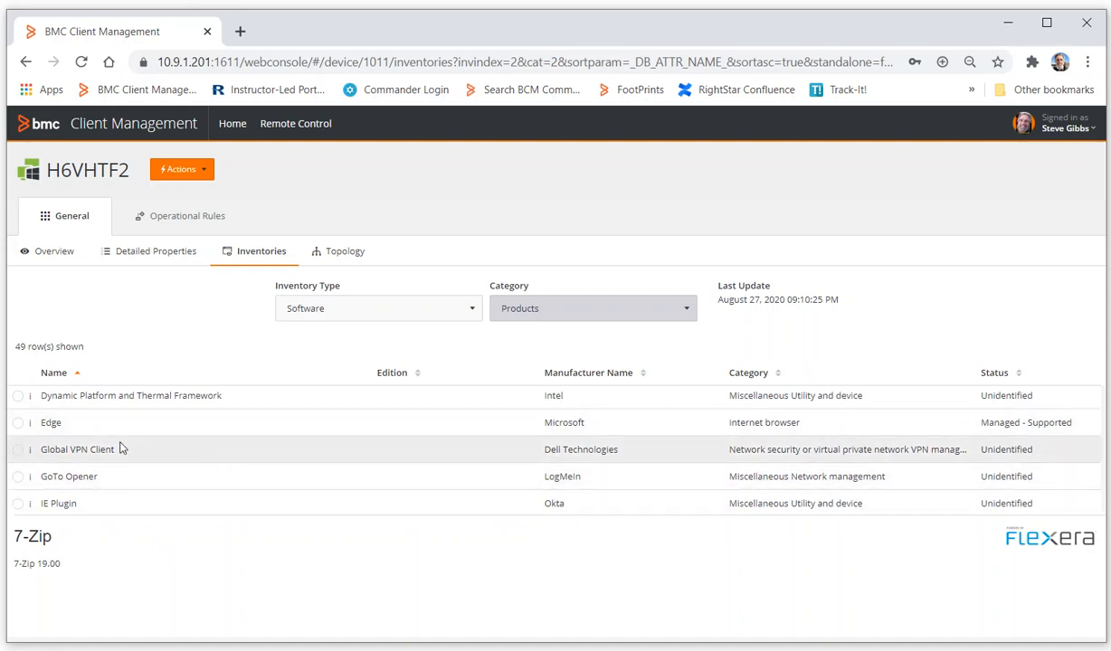
# - Select the Edge product in the Software inventory to view its version, and open the device's topology
pyautogui.click(87, 427)
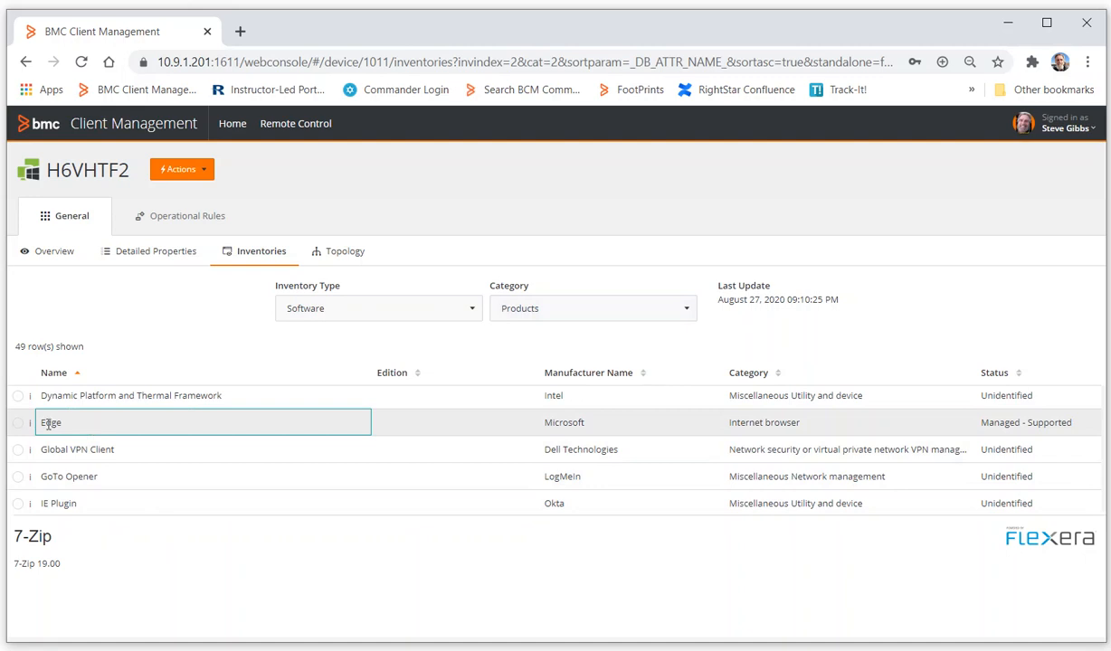
pyautogui.click(18, 423)
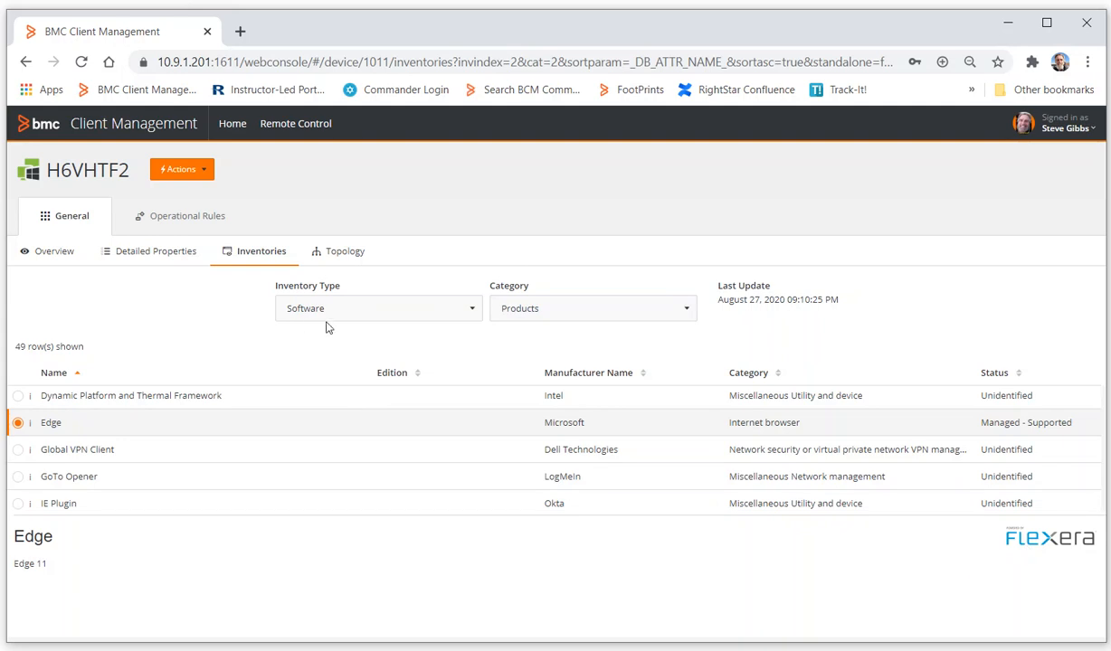
pyautogui.click(466, 312)
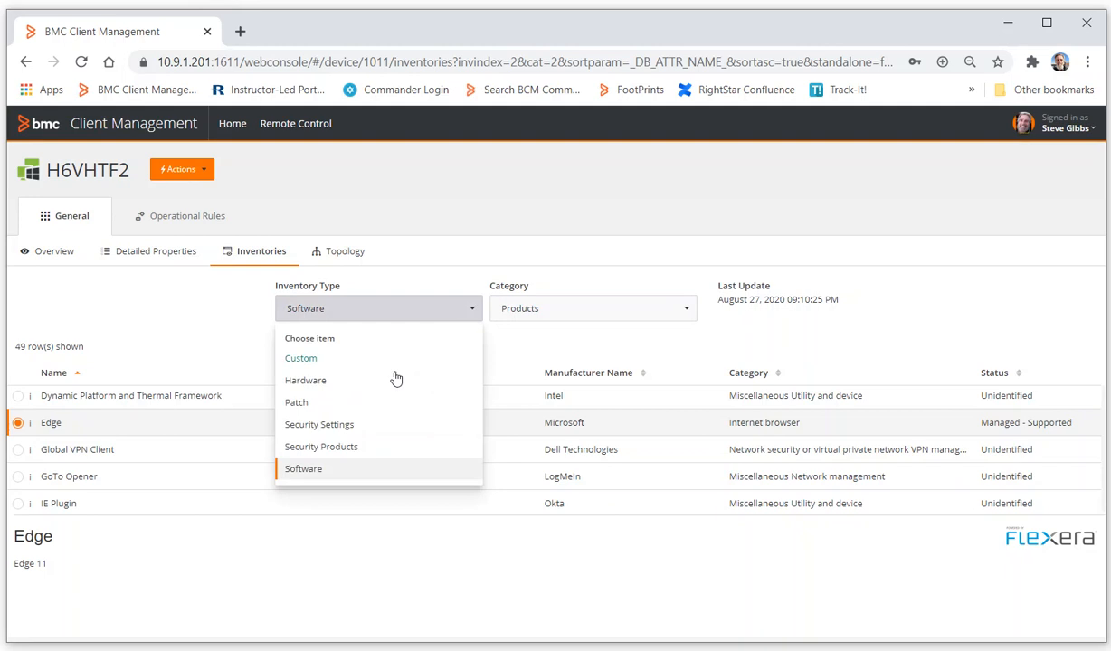
pyautogui.click(352, 257)
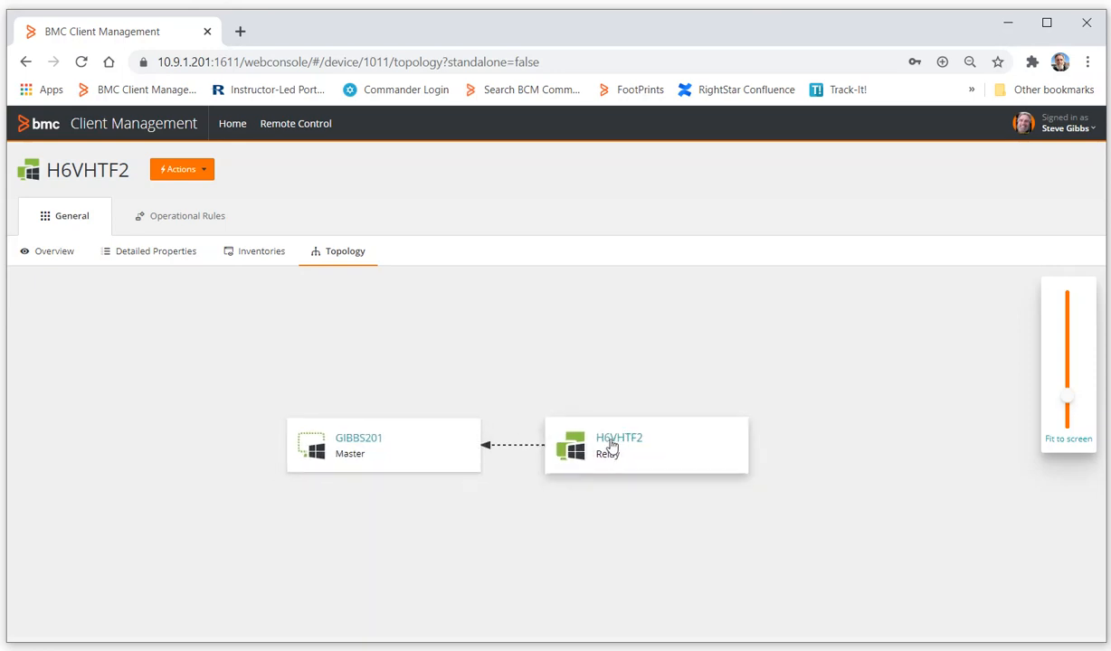
# - Start assigning an operational rule to the device and review the rules in BCMLab's Security, Software Deployment Utilities and Device Health folders
pyautogui.click(187, 219)
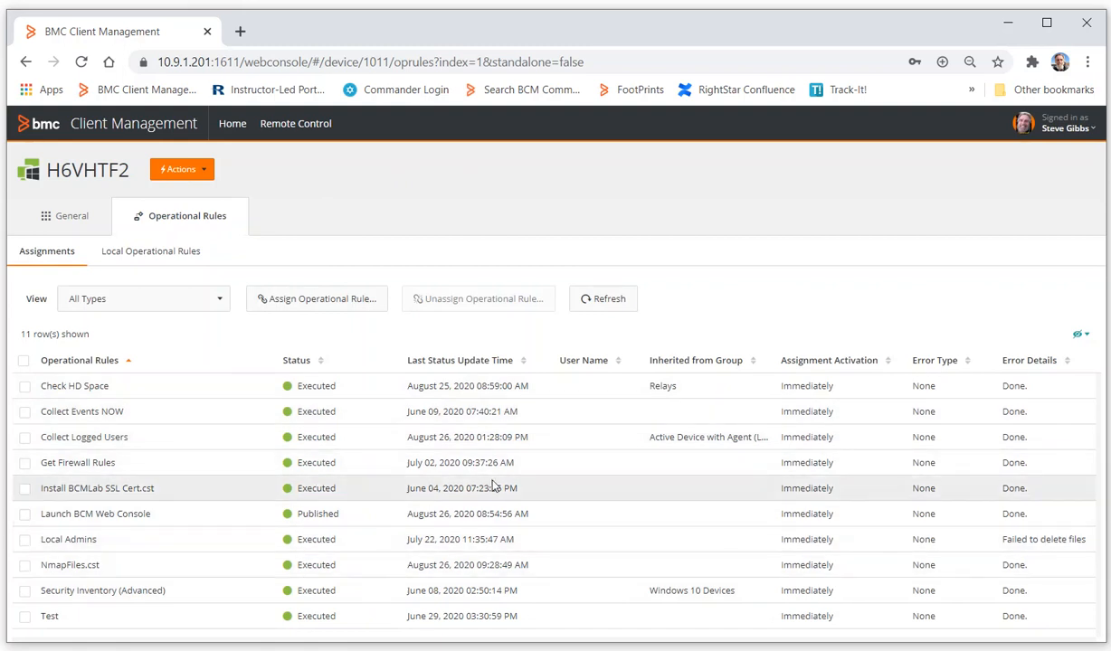
pyautogui.click(324, 305)
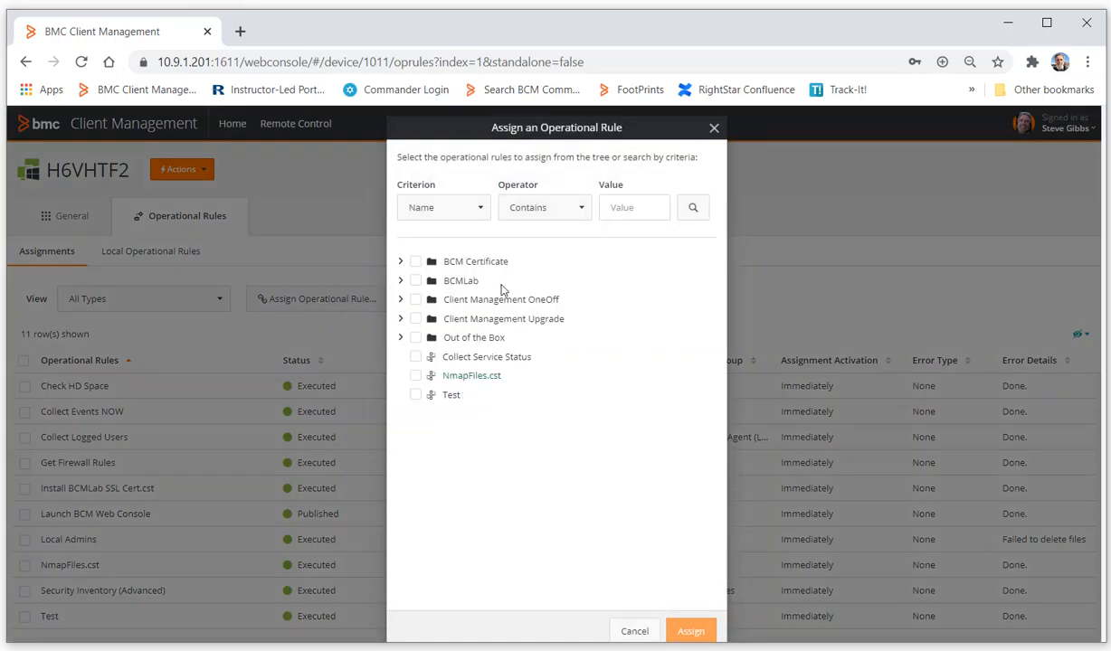
pyautogui.click(400, 281)
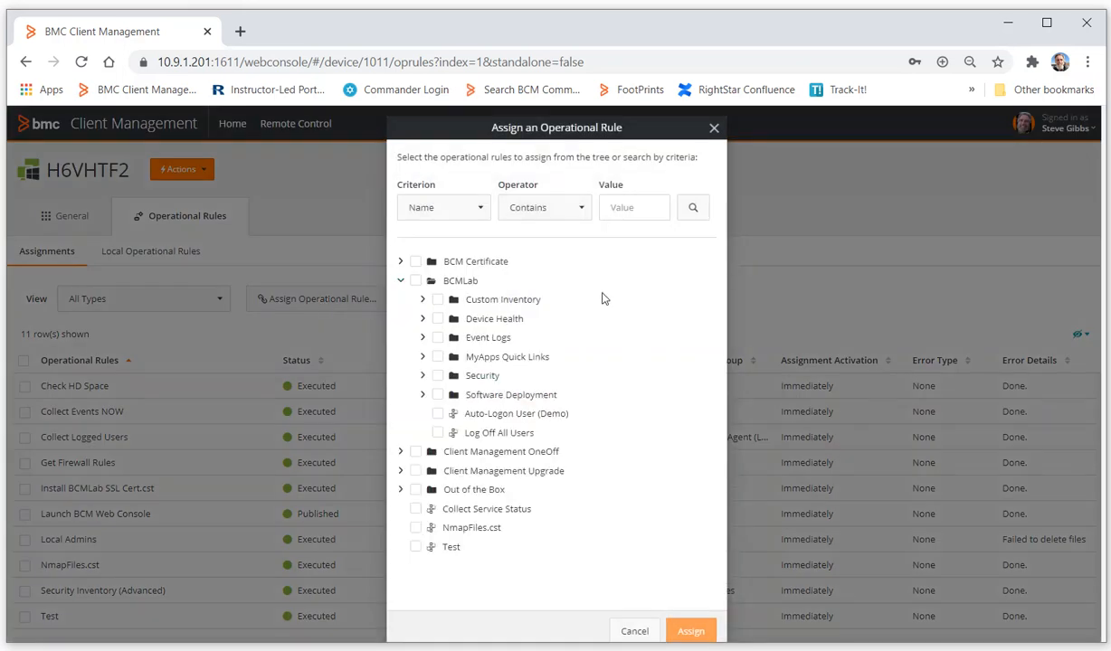
pyautogui.click(424, 377)
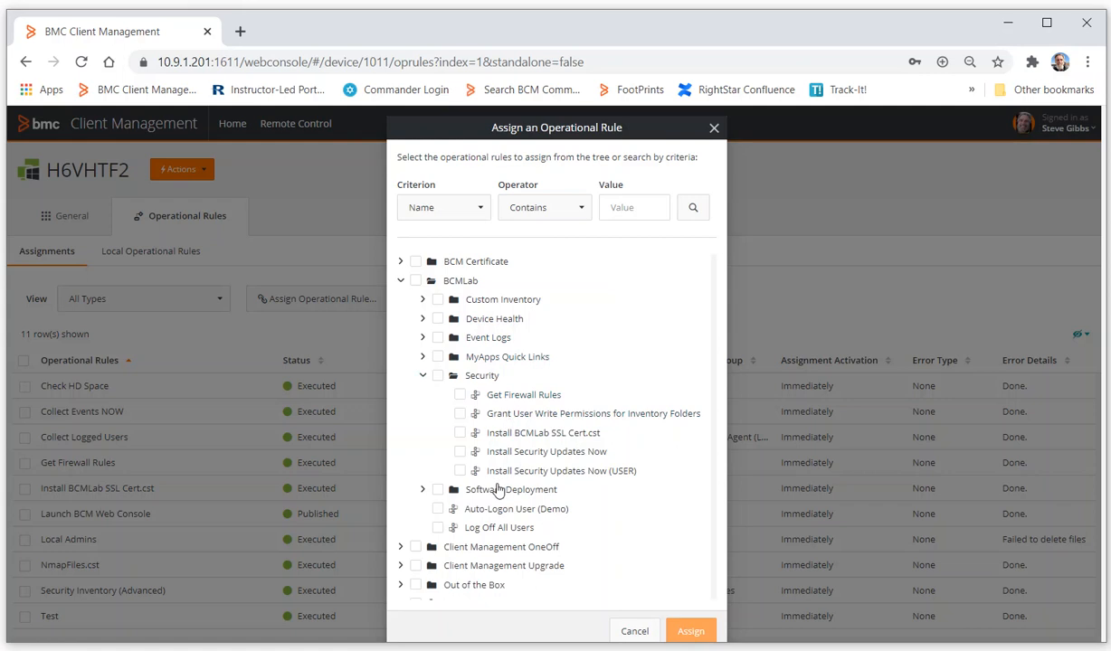
pyautogui.click(423, 490)
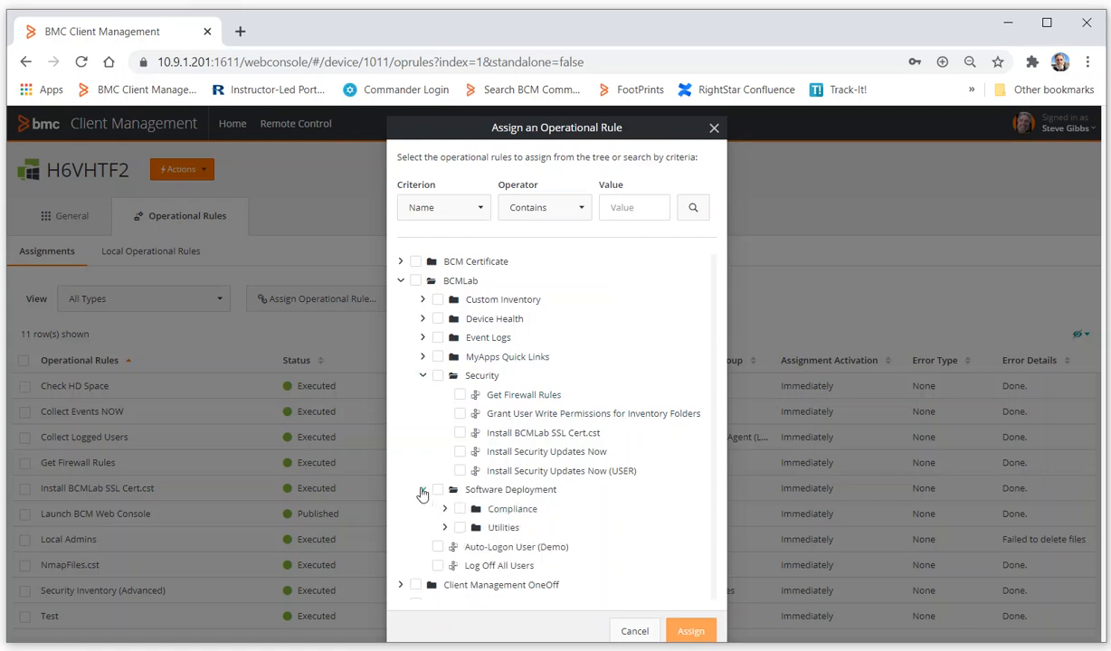
pyautogui.click(444, 529)
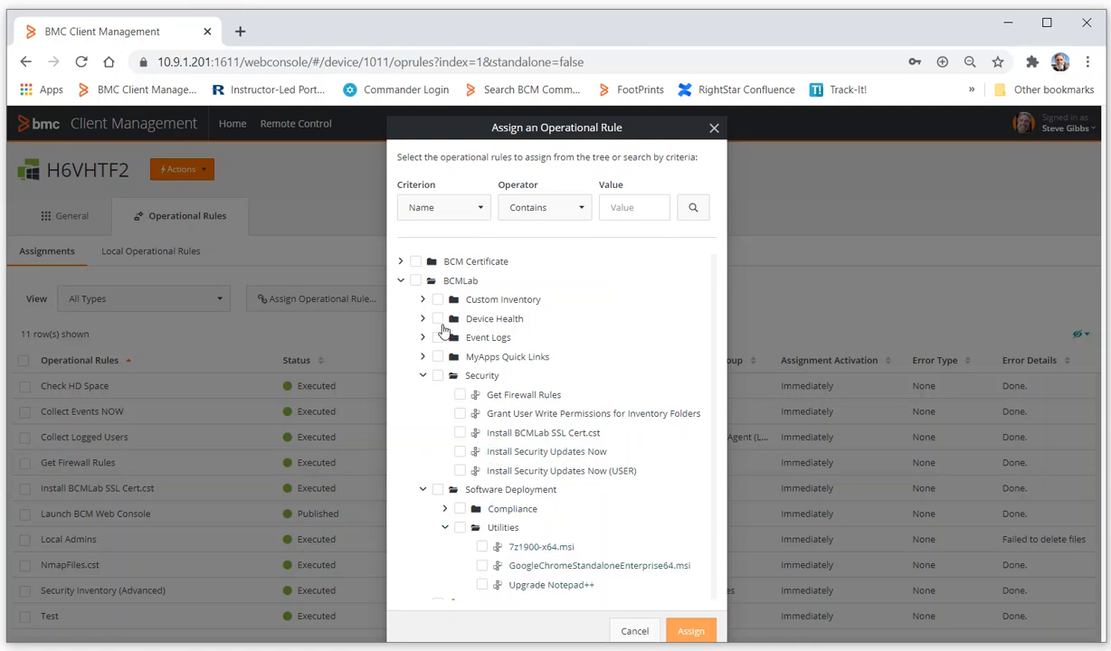
pyautogui.click(423, 319)
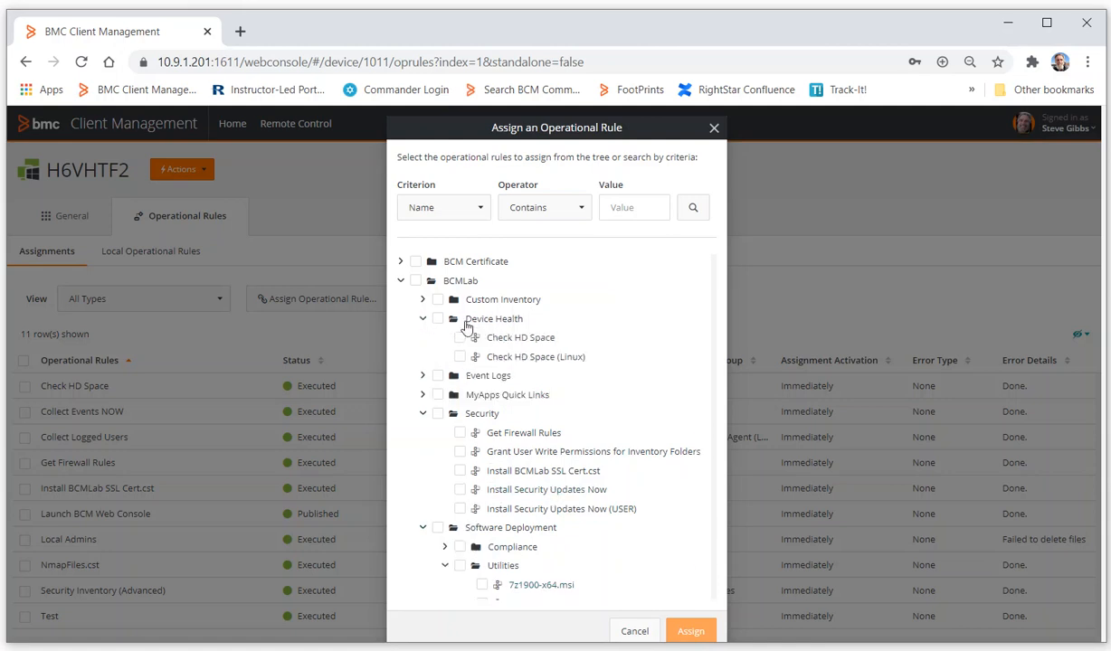
# - Assign the Collect BitLocker Status rule from BCMLab's Custom Inventory folder to the device
pyautogui.click(424, 301)
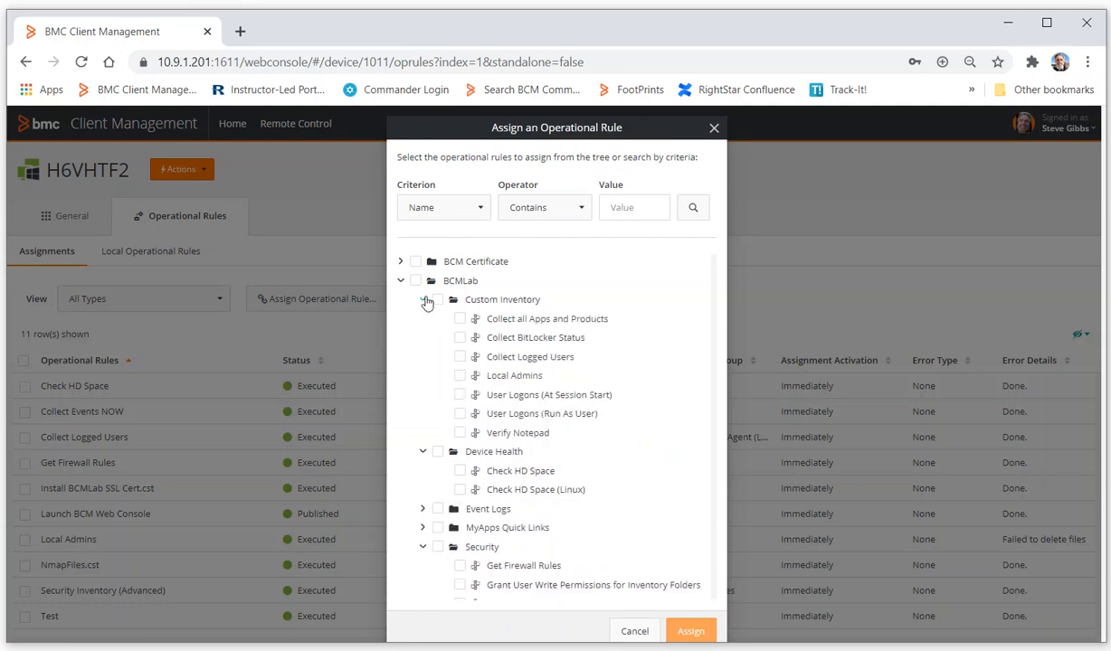
pyautogui.click(460, 339)
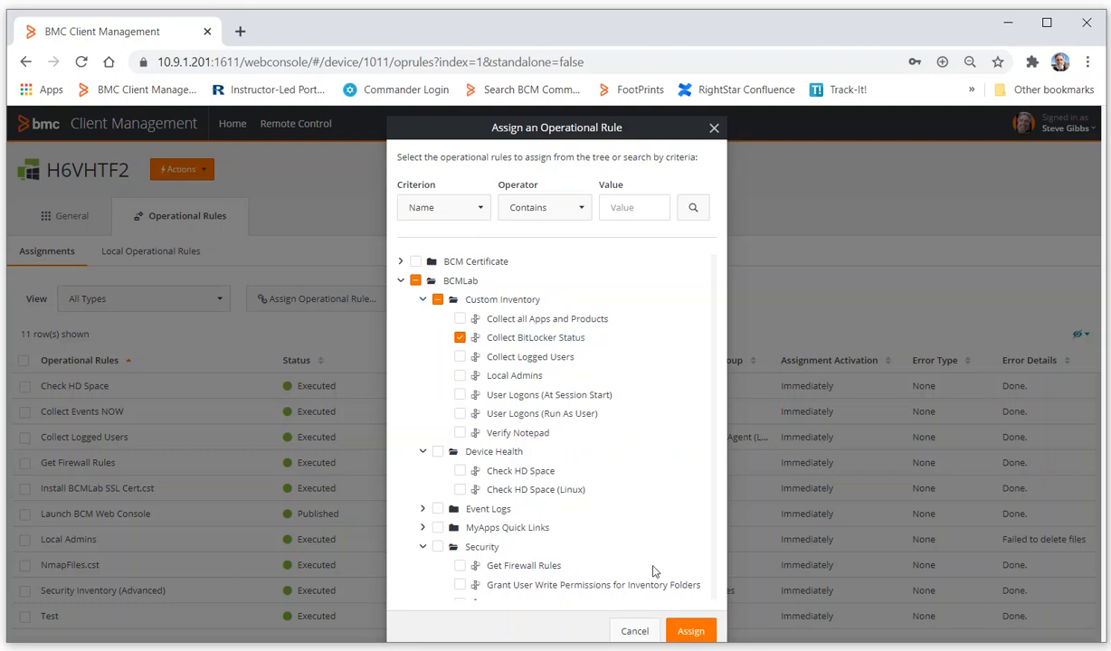
pyautogui.click(691, 631)
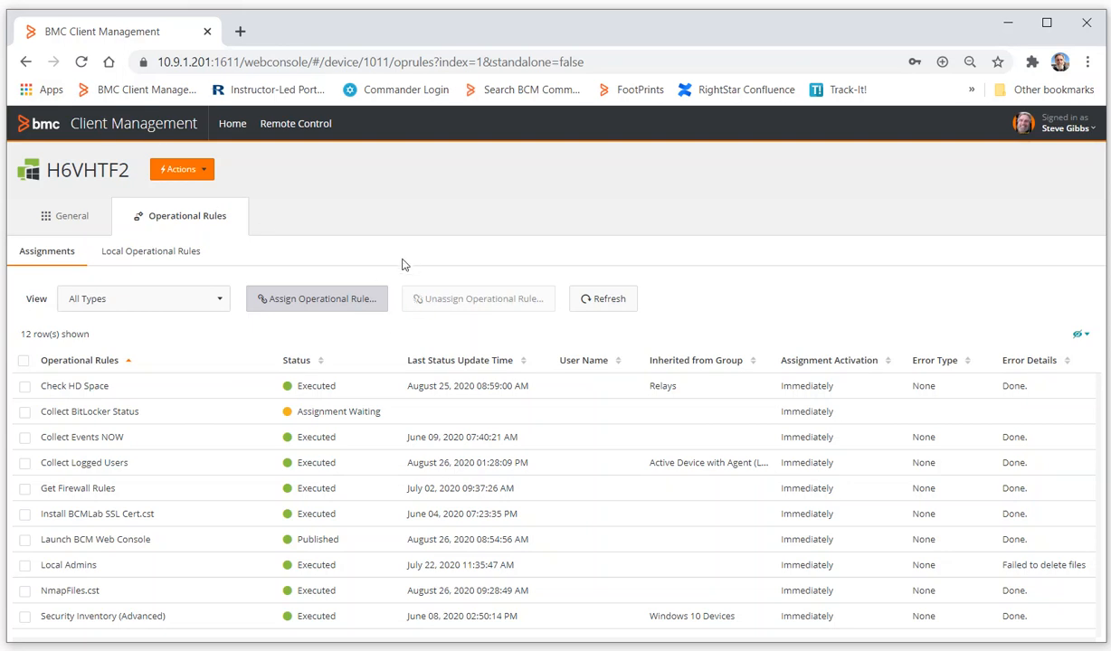
# - Open the device's Windows Events and expand the Windows Logs and Applications and Services Logs folders
pyautogui.click(70, 219)
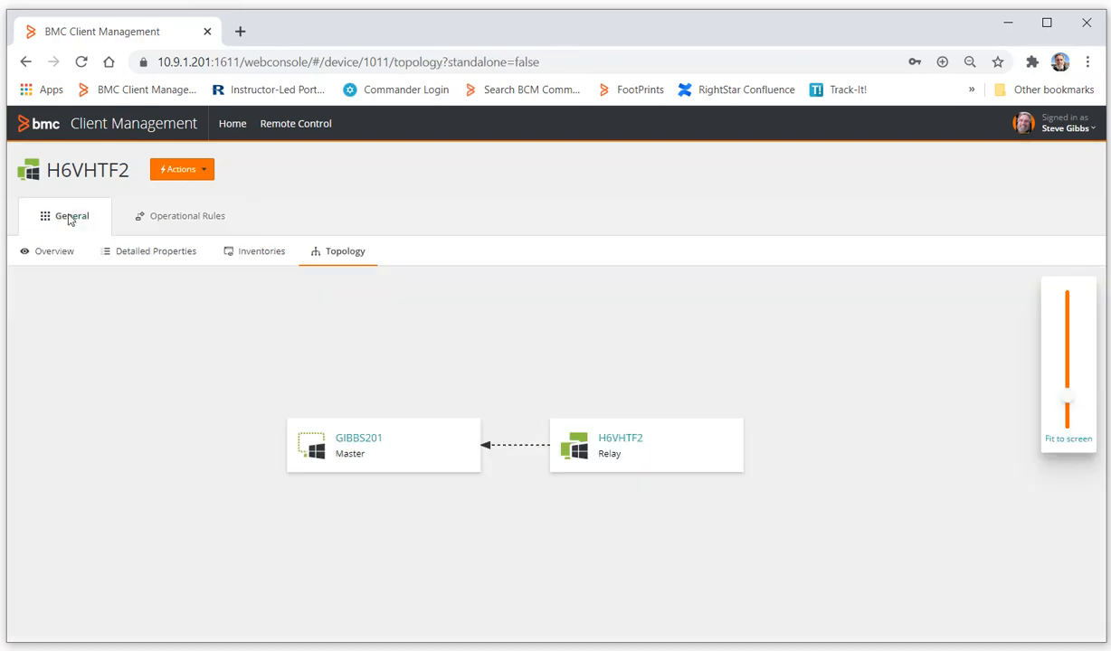
pyautogui.click(207, 172)
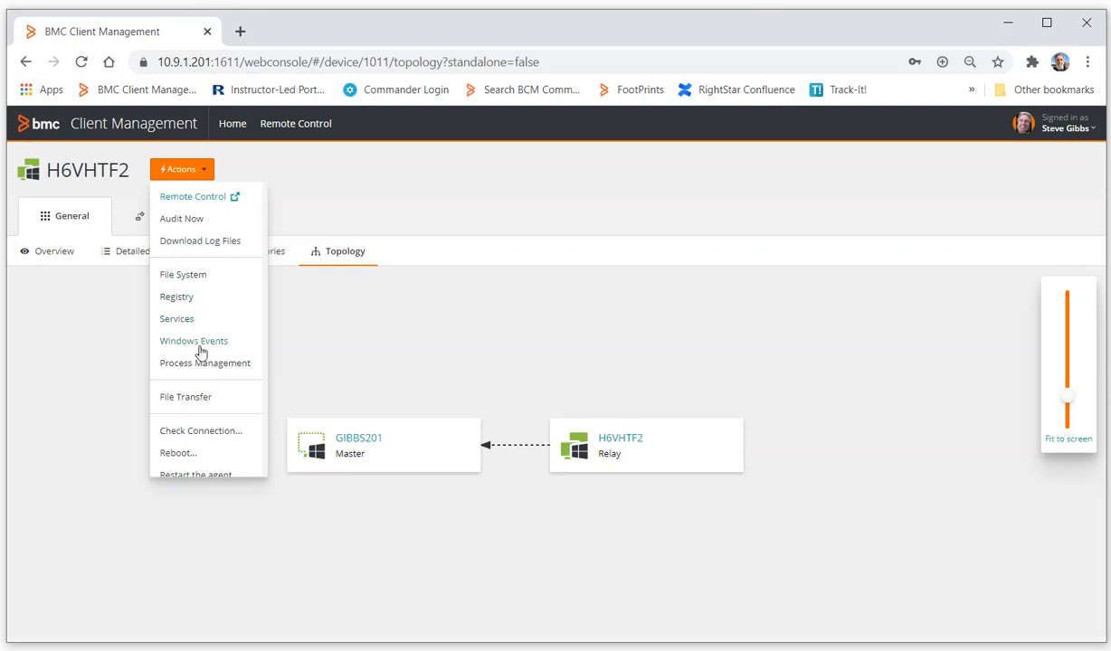
pyautogui.click(192, 345)
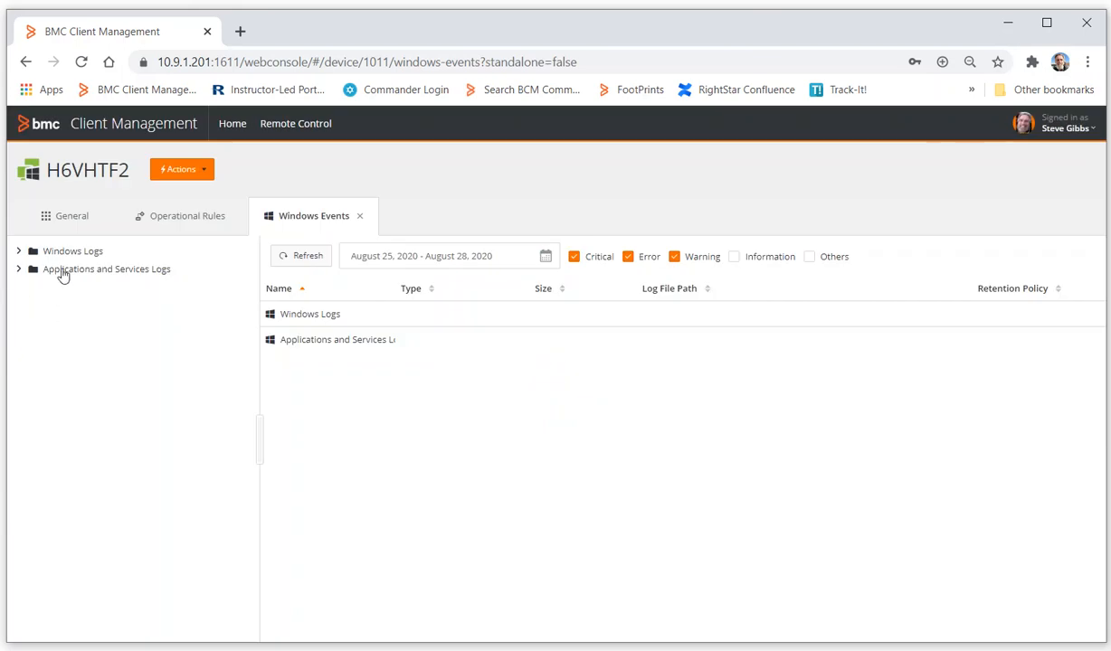
pyautogui.click(19, 253)
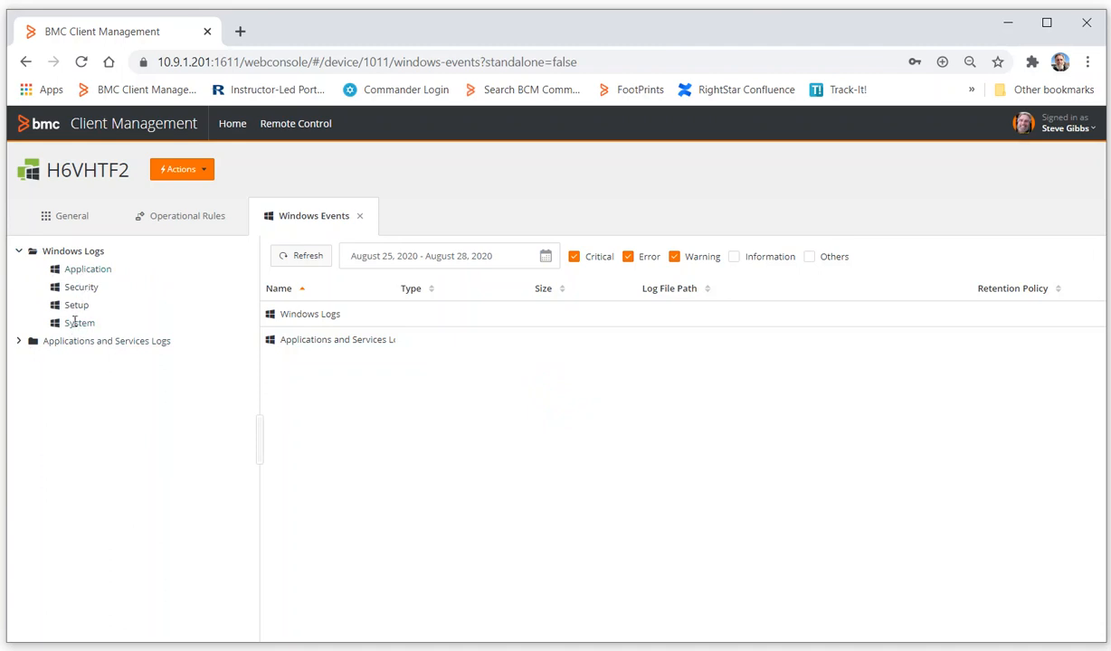
pyautogui.click(19, 342)
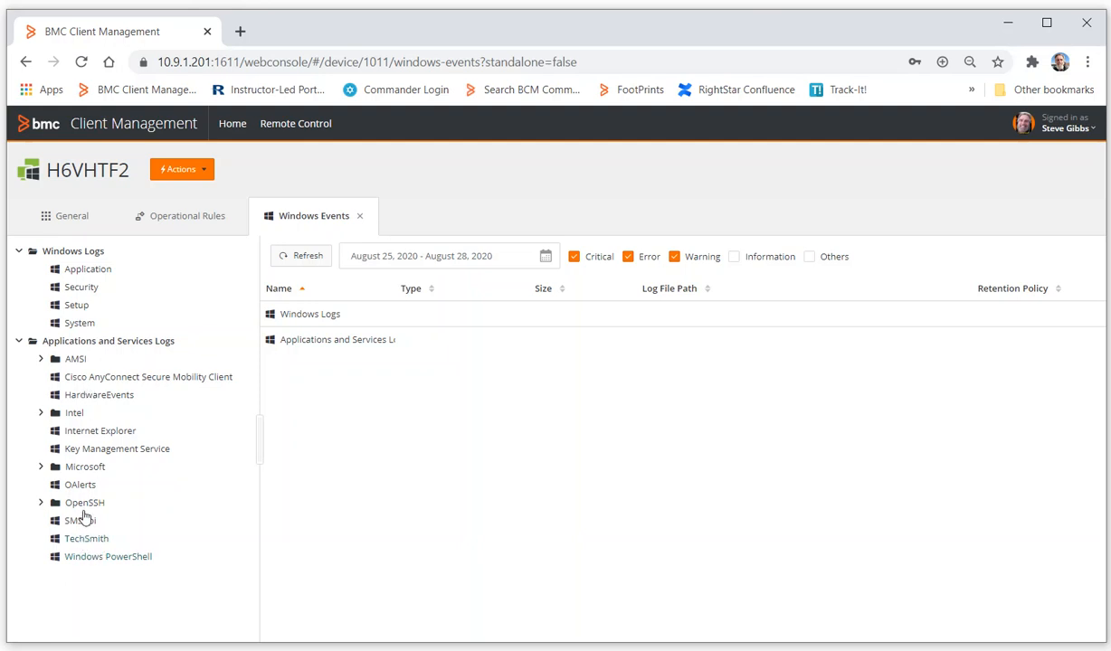
# - Expand the Microsoft folder and its Windows subfolder in the event log tree and browse the available logs
pyautogui.click(41, 467)
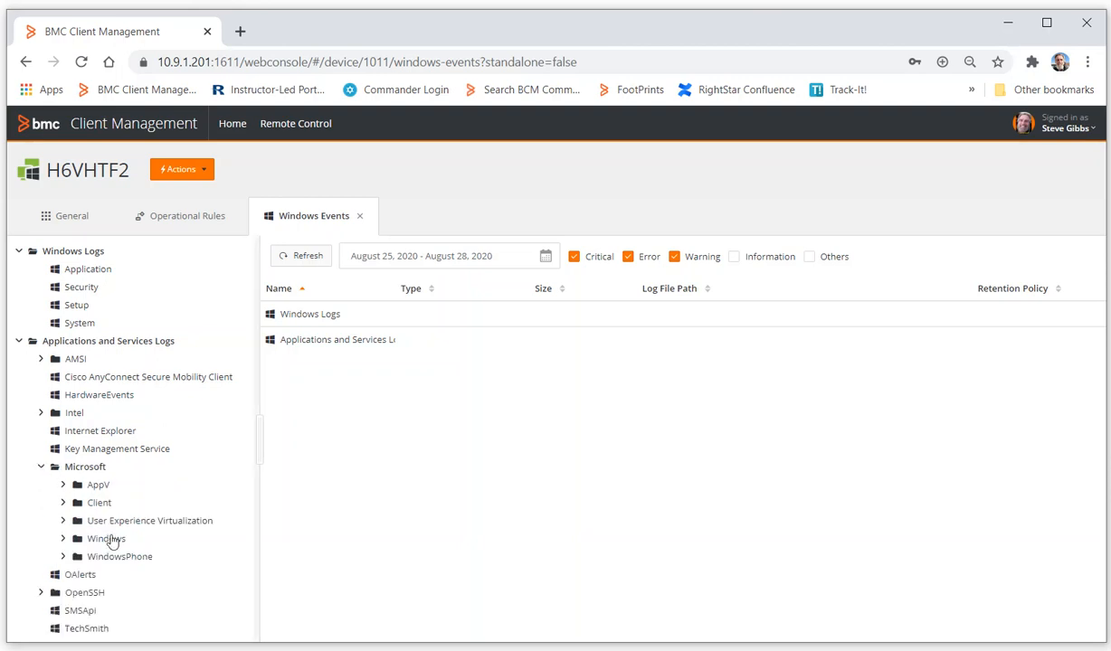
pyautogui.click(62, 538)
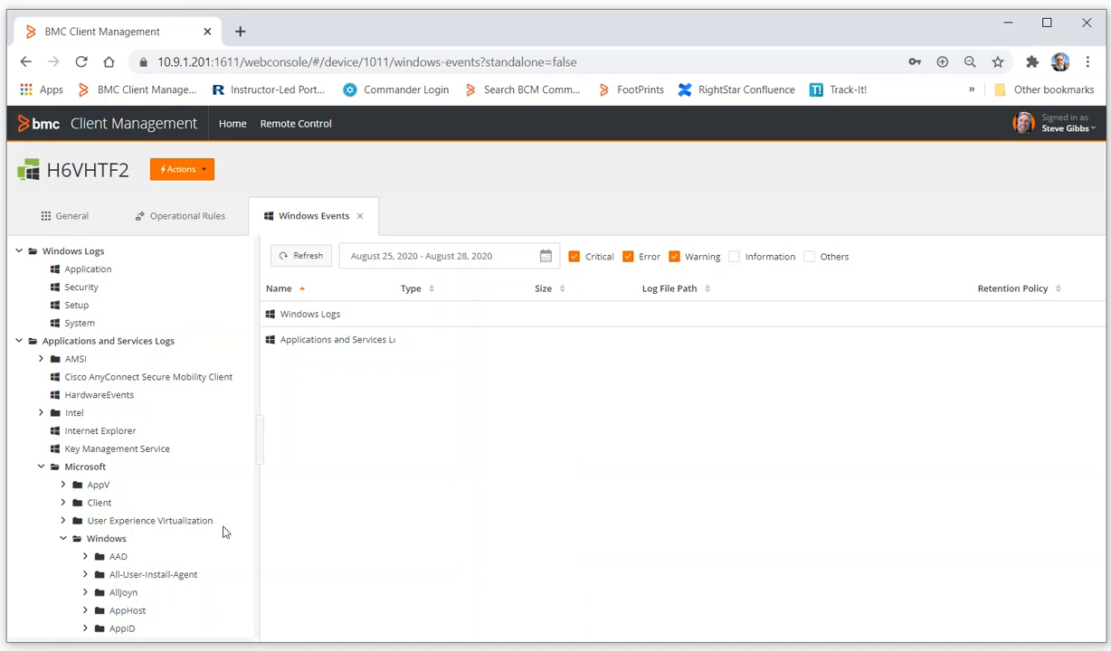
pyautogui.scroll(-1, 224, 530)
pyautogui.scroll(-5, 223, 532)
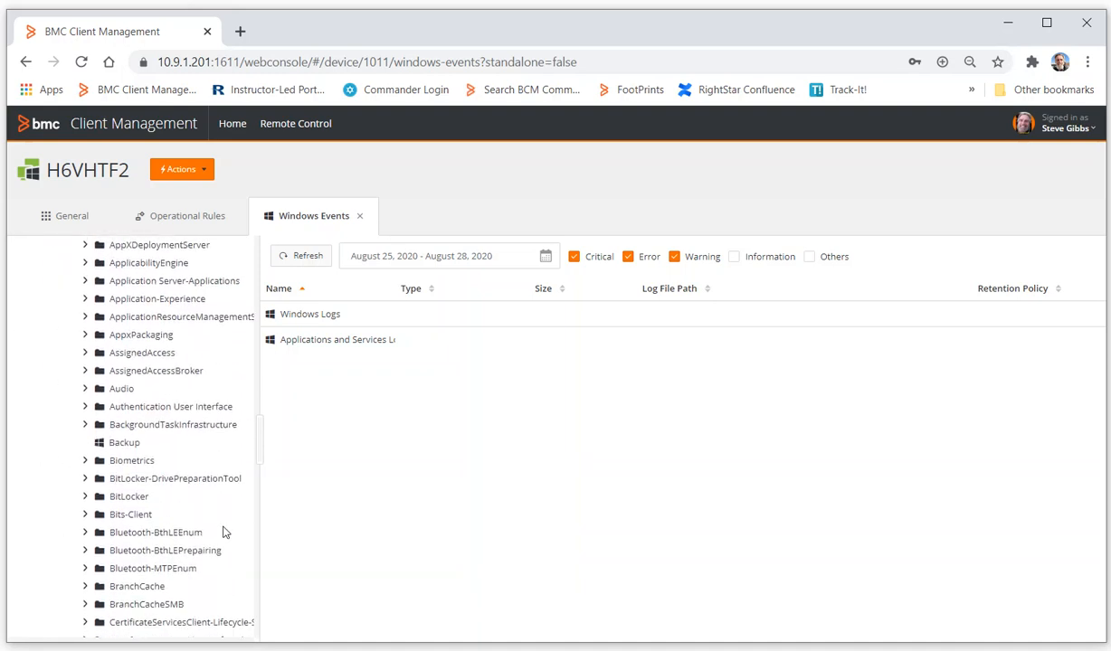
pyautogui.scroll(5, 225, 532)
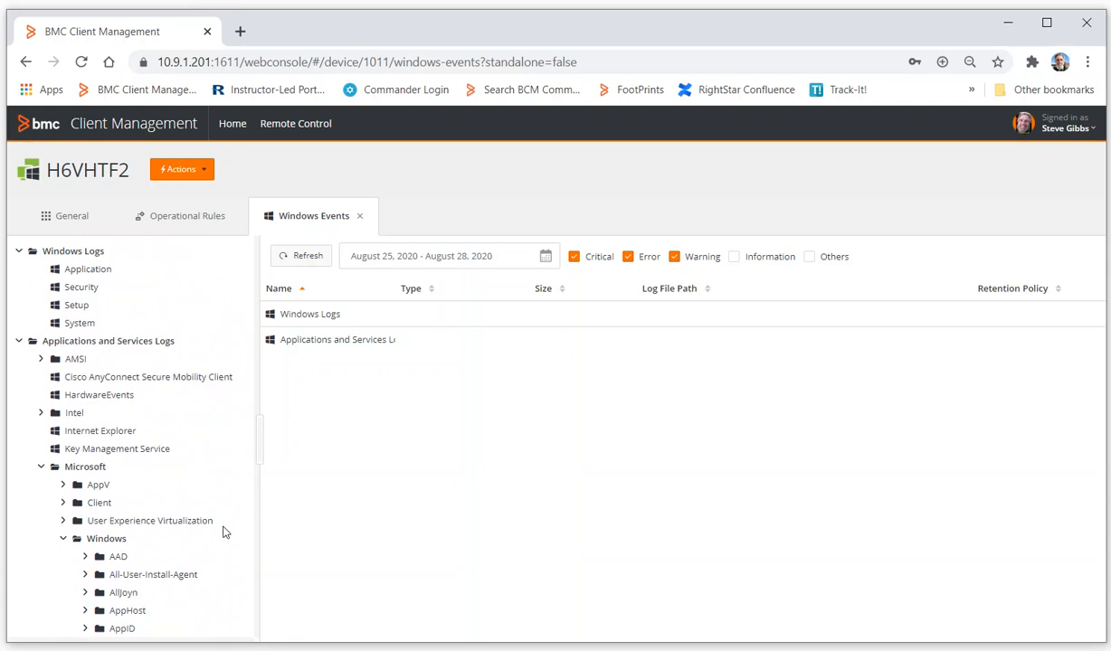
# - Show the Application log under Windows Logs and look through its events for an error entry
pyautogui.click(88, 270)
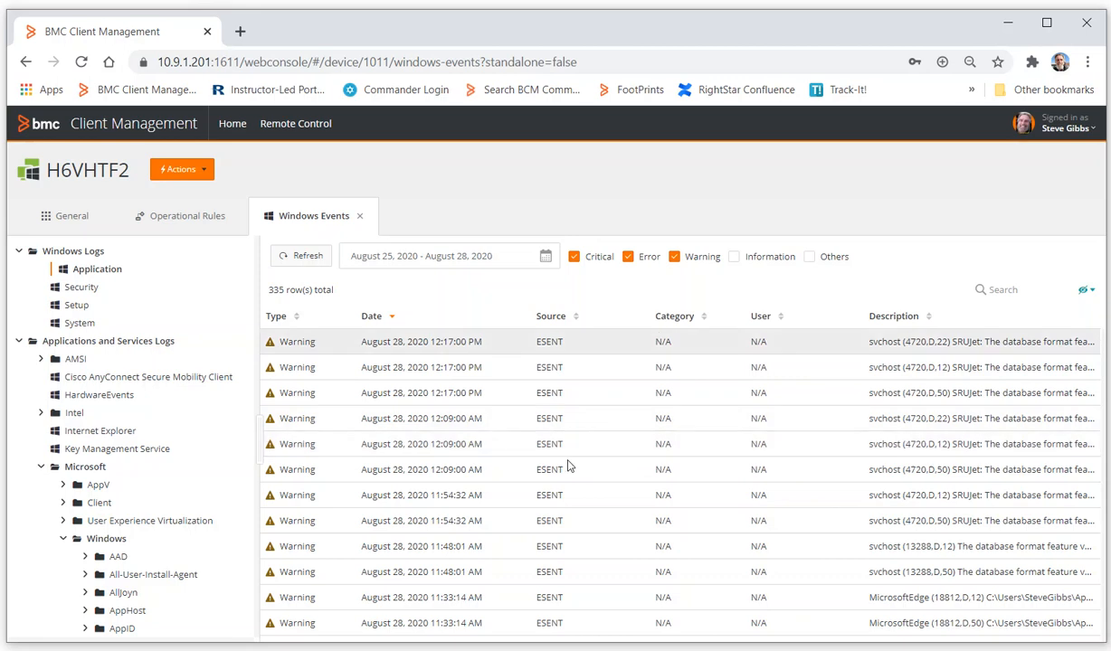
pyautogui.scroll(-4, 572, 462)
pyautogui.scroll(-5, 569, 462)
pyautogui.scroll(1, 569, 463)
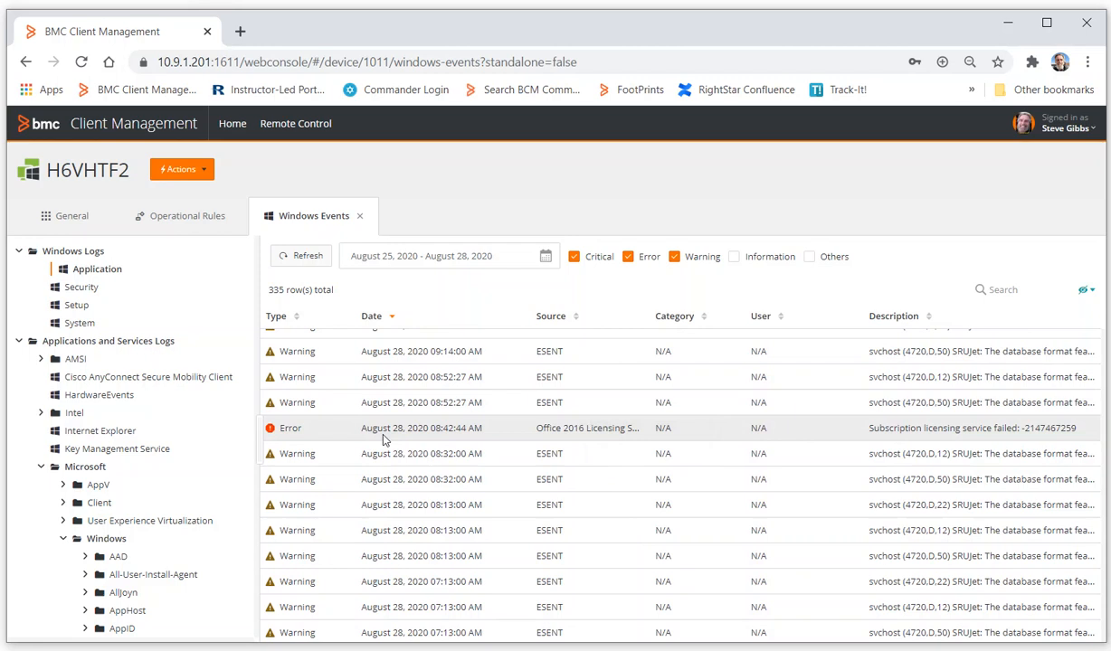
# - Examine the type, source, user and description of the Office 2016 Licensing Service error event, and close Windows Events
pyautogui.doubleClick(290, 428)
pyautogui.doubleClick(580, 429)
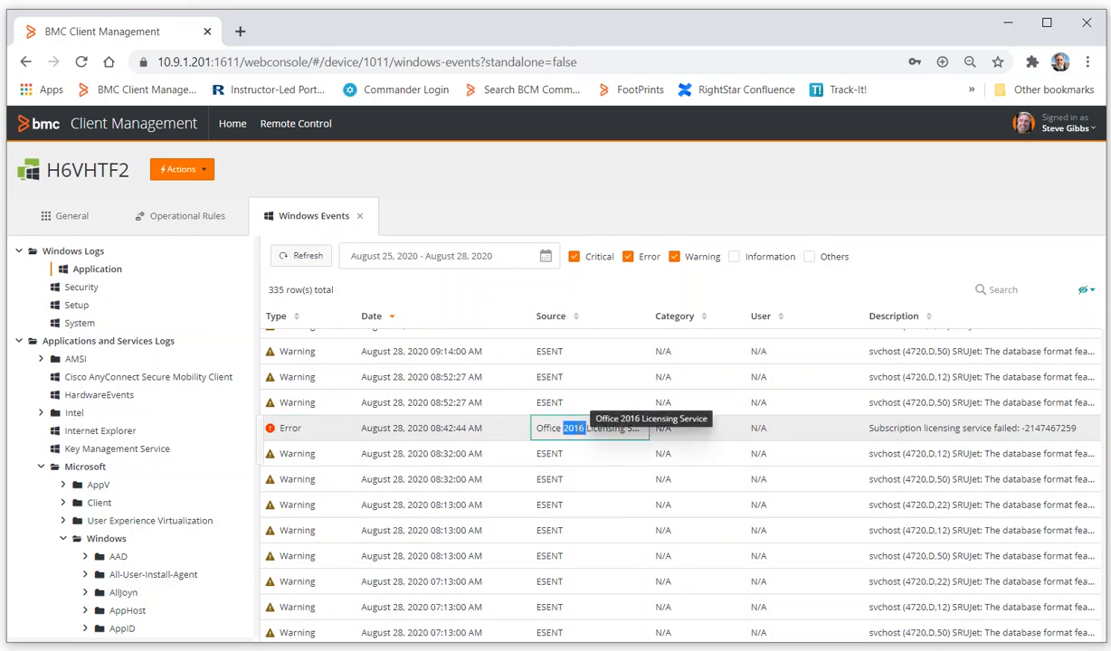
pyautogui.doubleClick(891, 429)
pyautogui.click(802, 431)
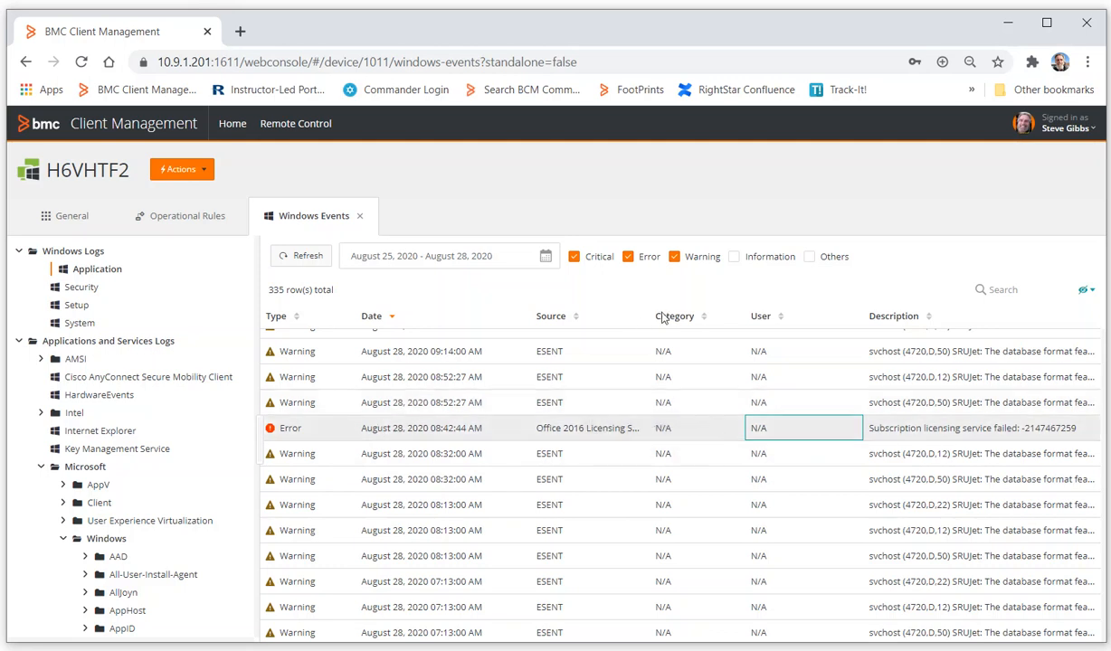
pyautogui.rightClick(288, 429)
pyautogui.click(284, 433)
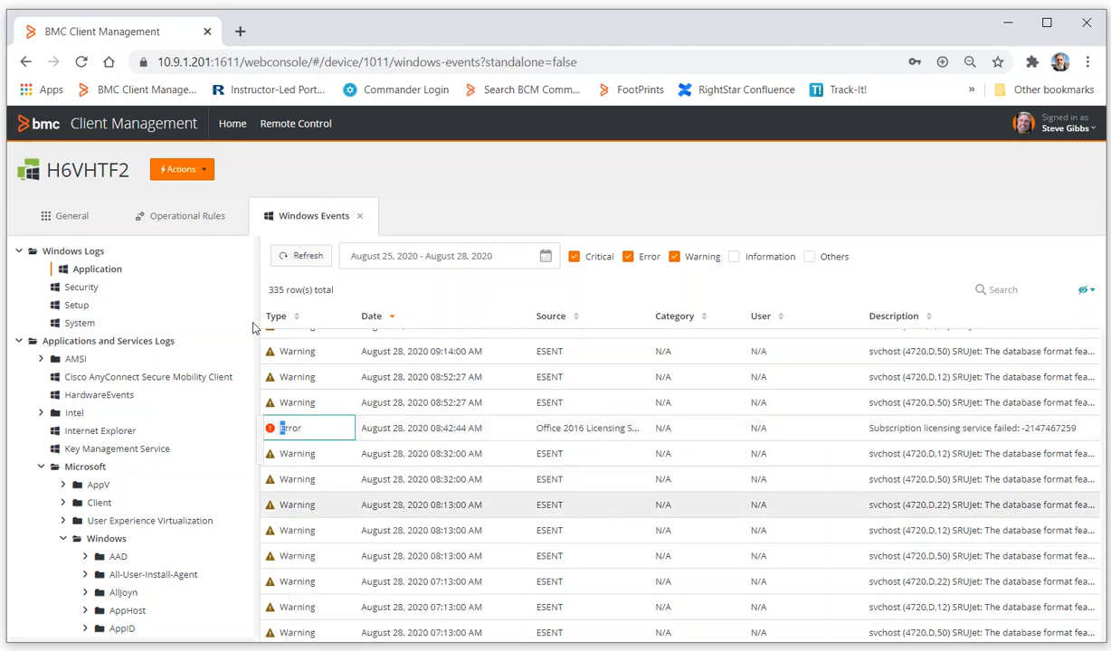
pyautogui.click(360, 218)
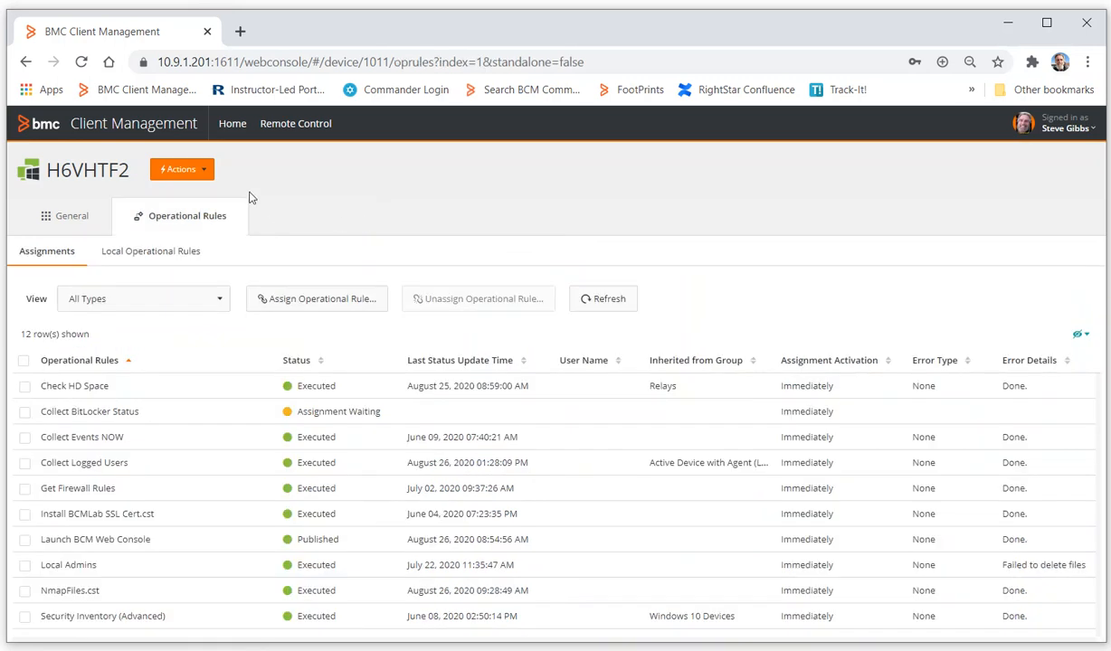
# - Open Process Management for the device and browse its running processes
pyautogui.click(197, 169)
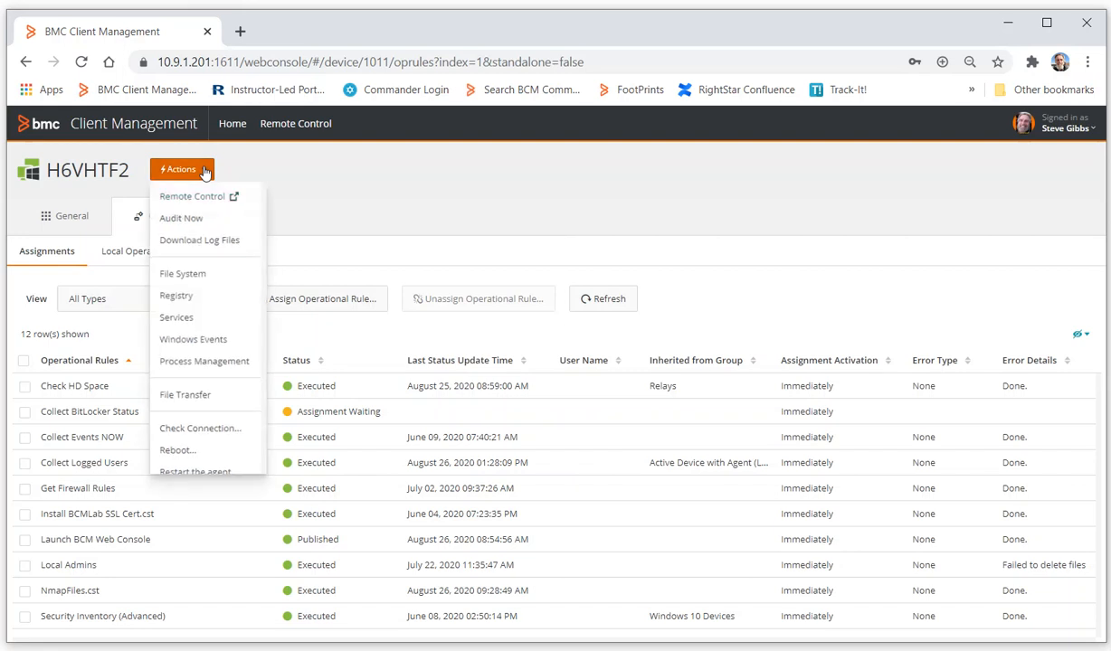
pyautogui.click(186, 365)
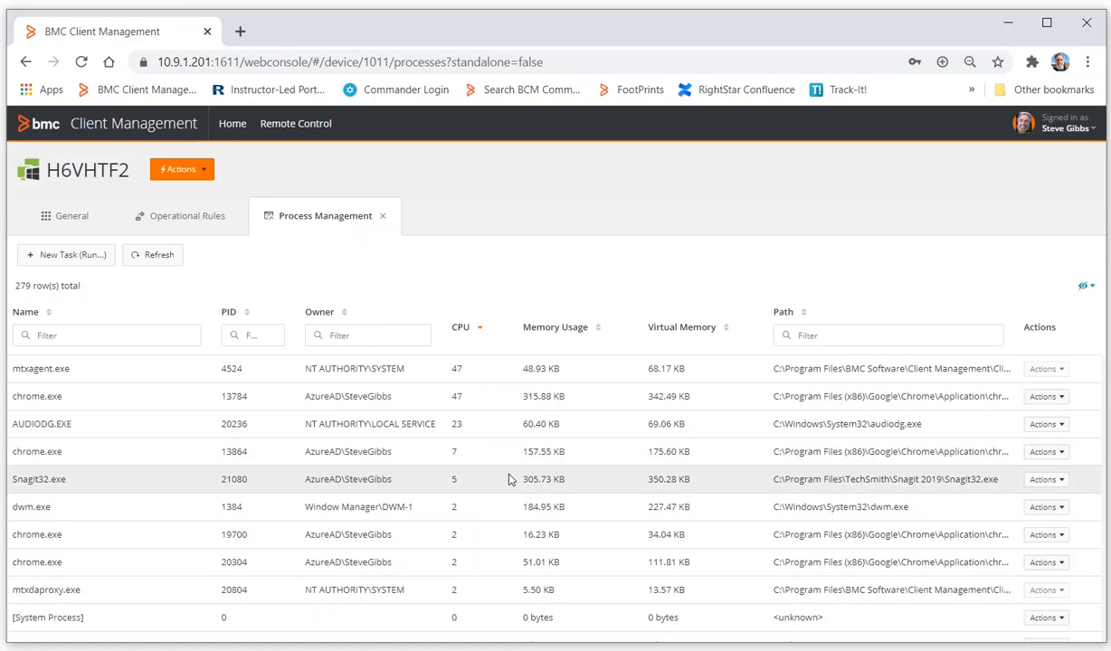
pyautogui.scroll(-4, 509, 480)
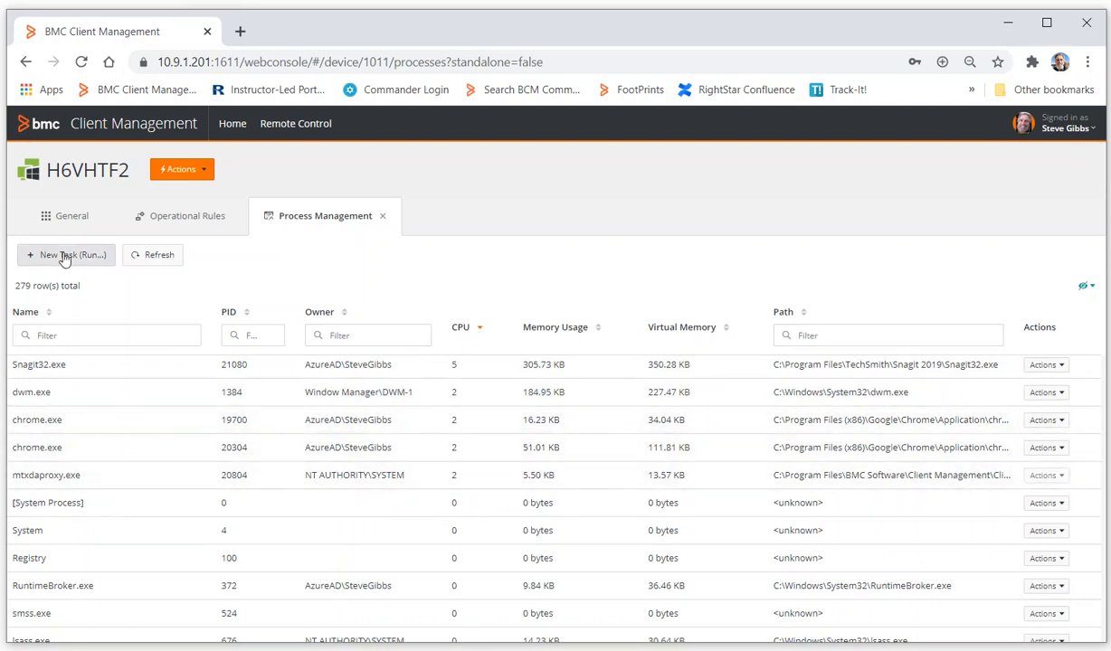
# - Check which actions are available for the chrome.exe process with PID 20304, and open the Run Process dialog for a new task
pyautogui.click(1061, 450)
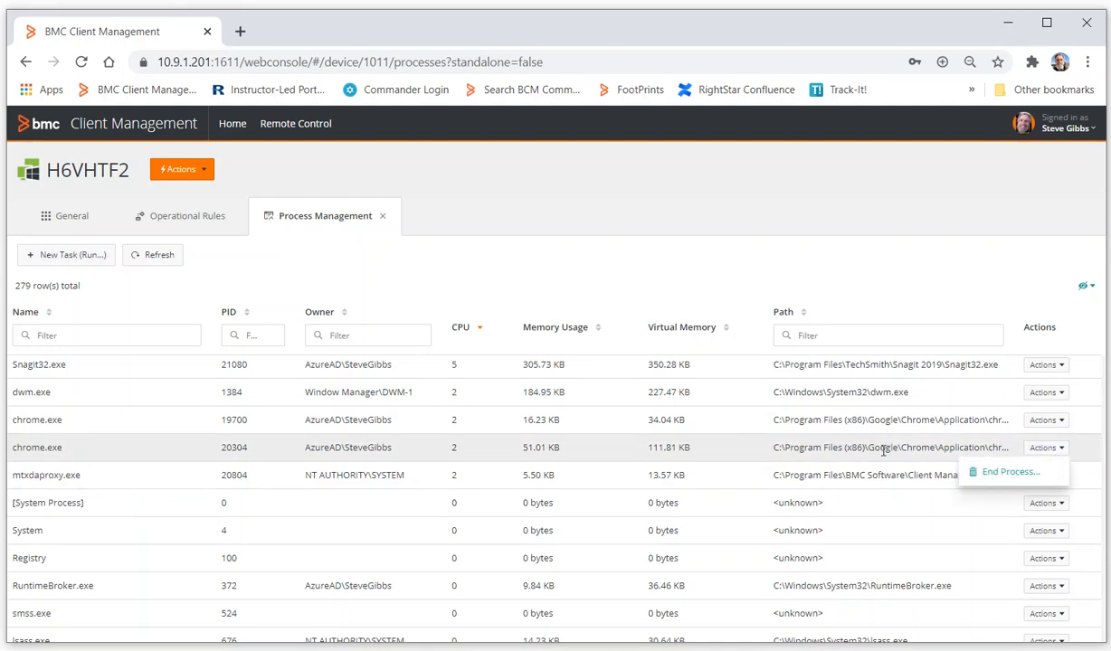
pyautogui.click(884, 450)
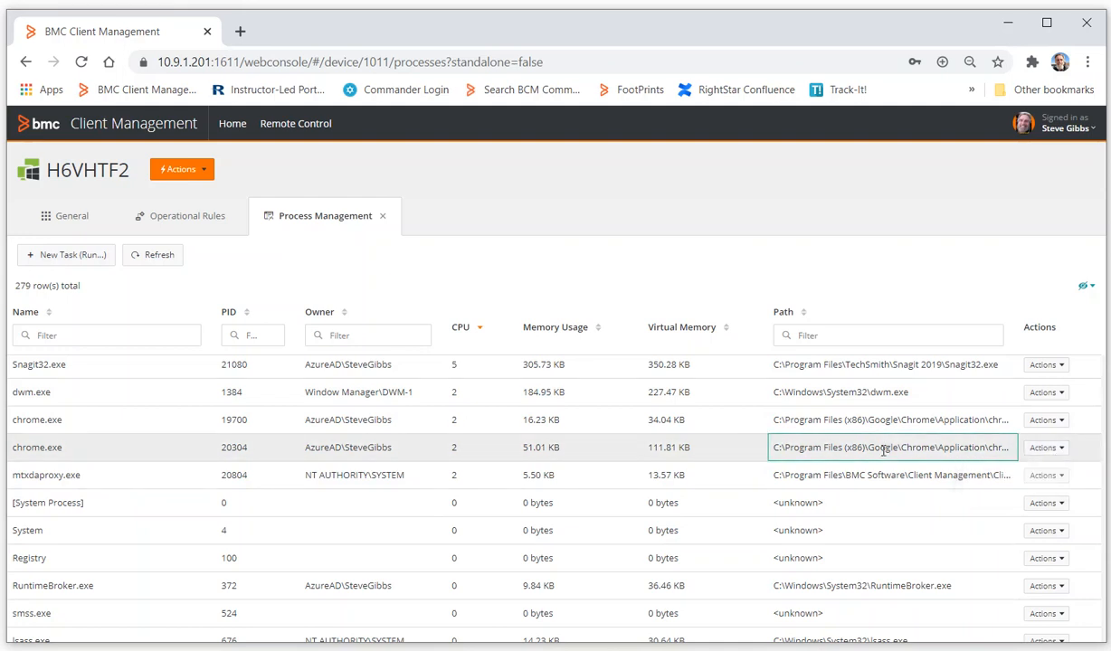
pyautogui.click(58, 259)
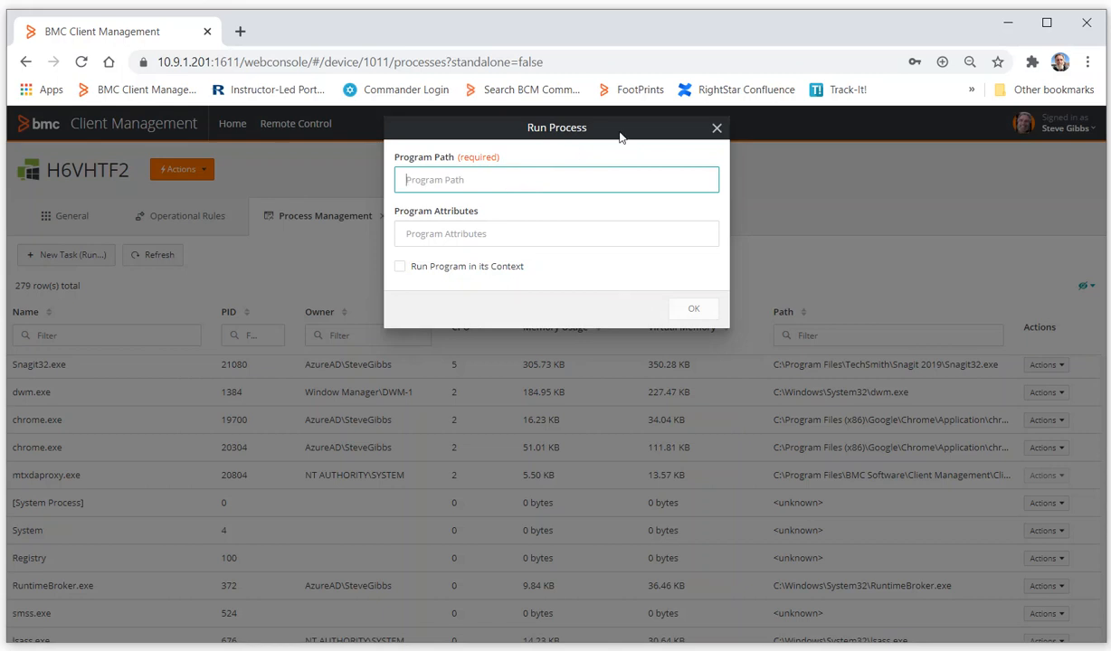
# - Dismiss the Run Process dialog, and briefly open a remote control session on H6VHTF2 from the device's available actions
pyautogui.click(716, 131)
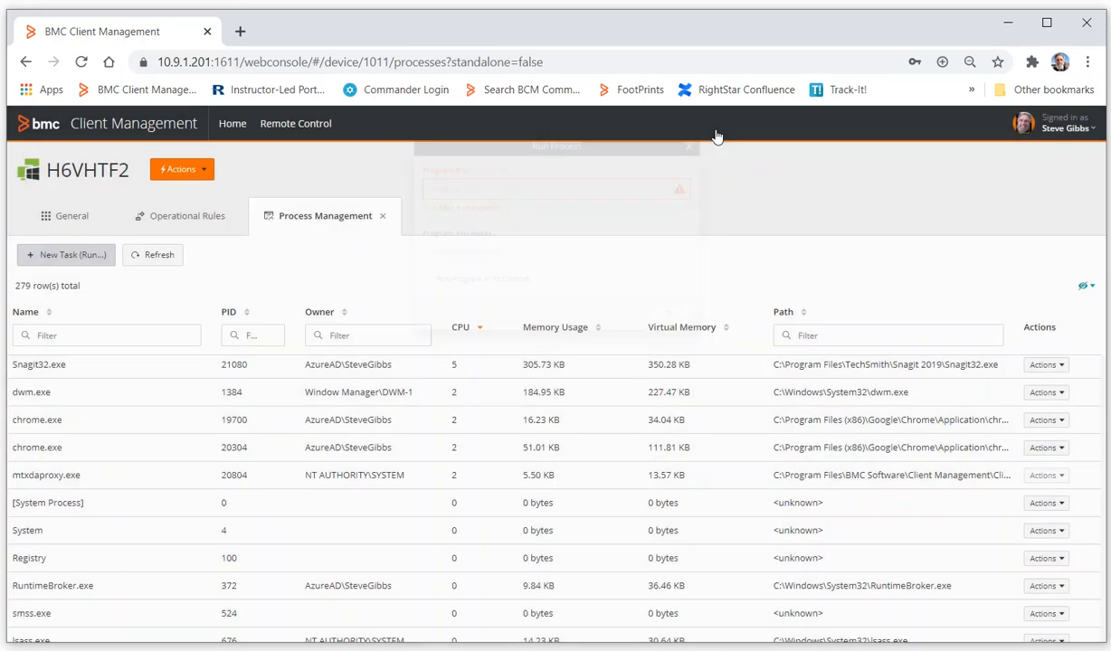
pyautogui.click(193, 169)
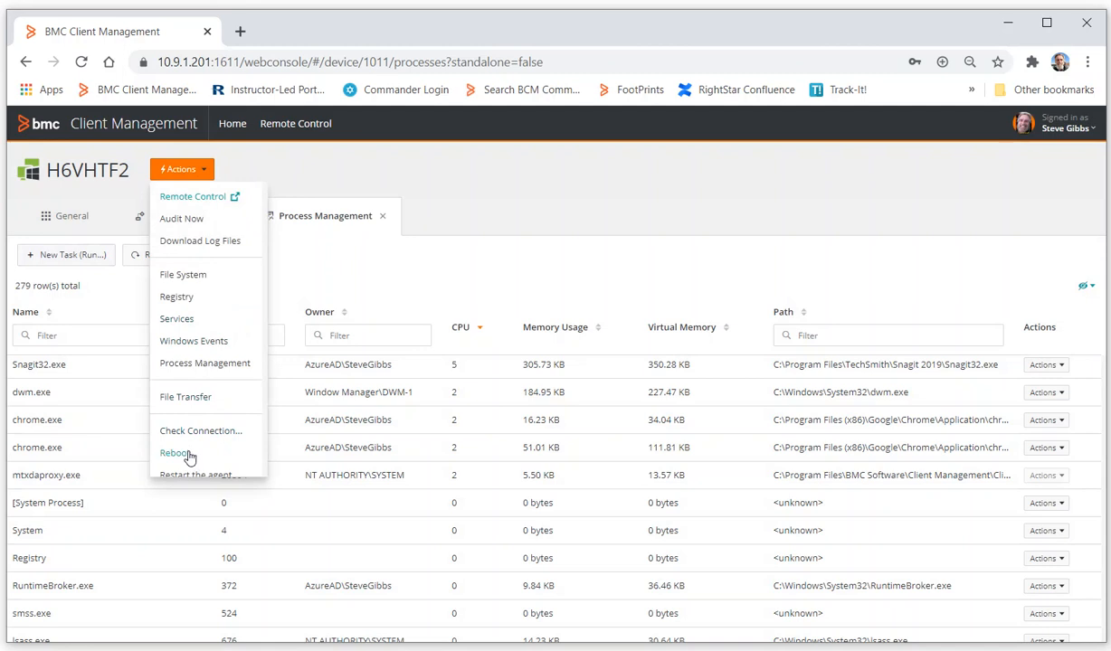
pyautogui.scroll(-1, 207, 432)
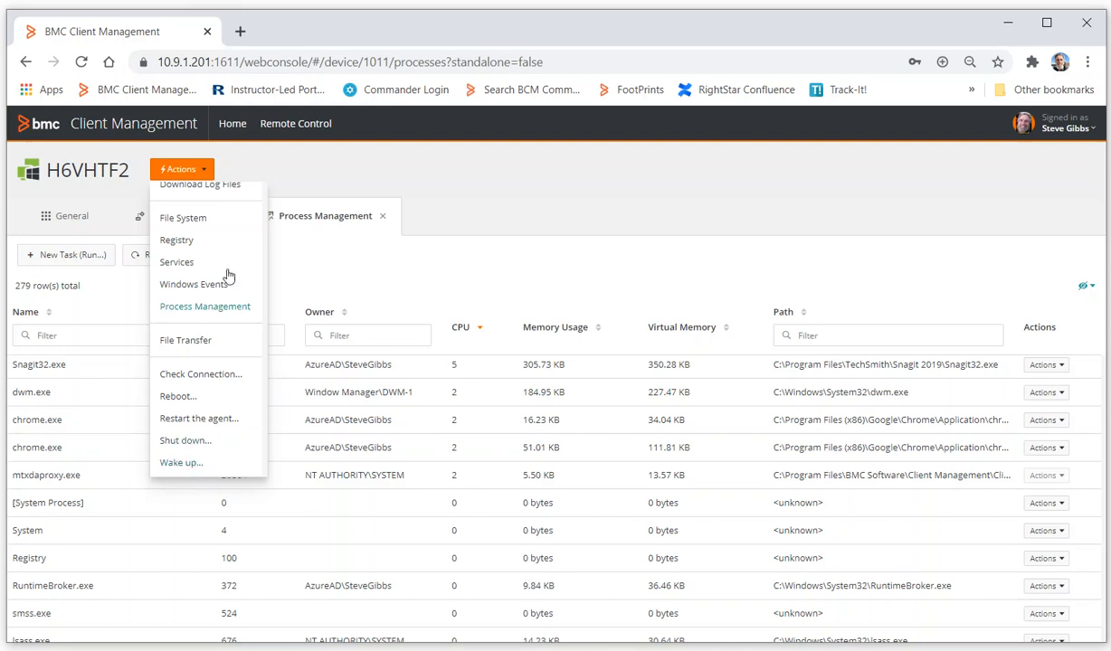
pyautogui.scroll(1, 230, 274)
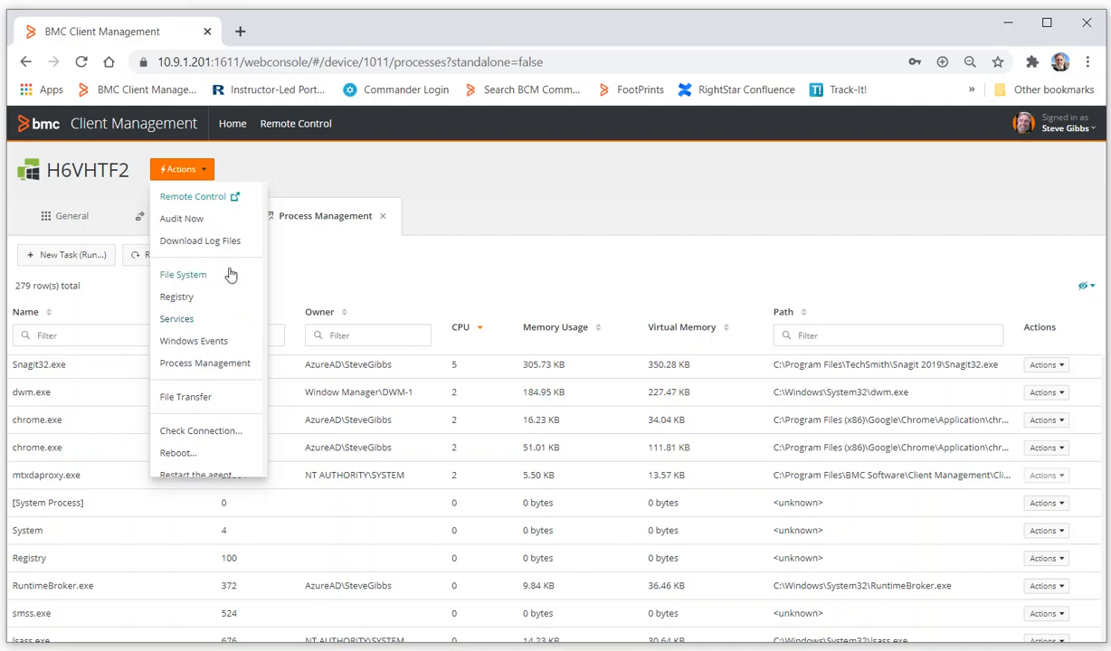
pyautogui.click(194, 197)
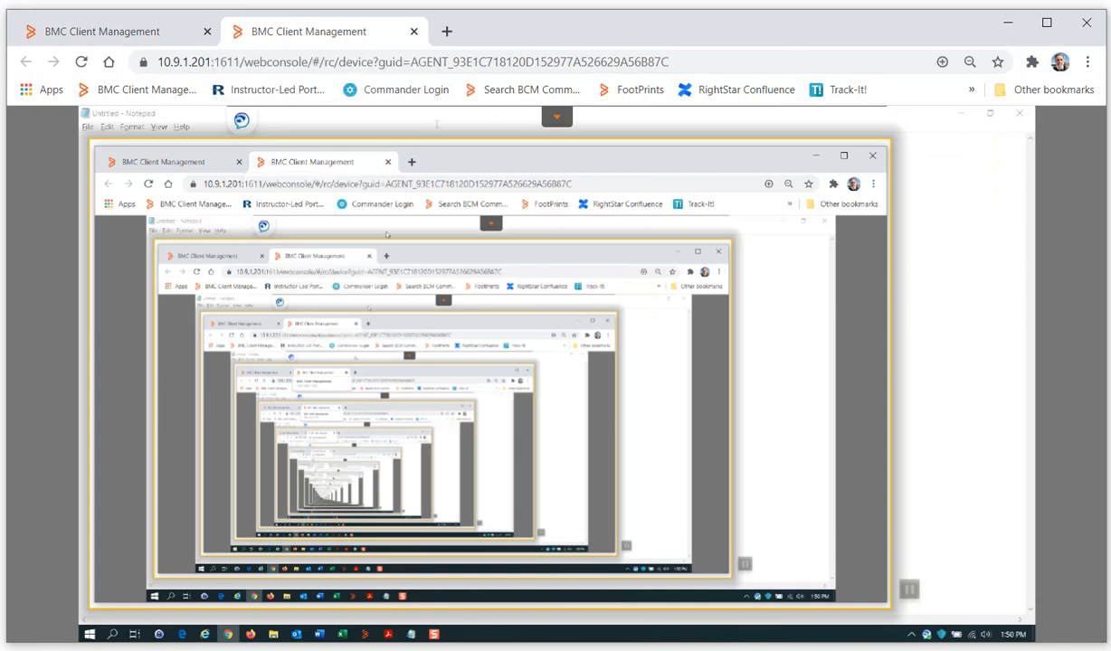
pyautogui.click(414, 32)
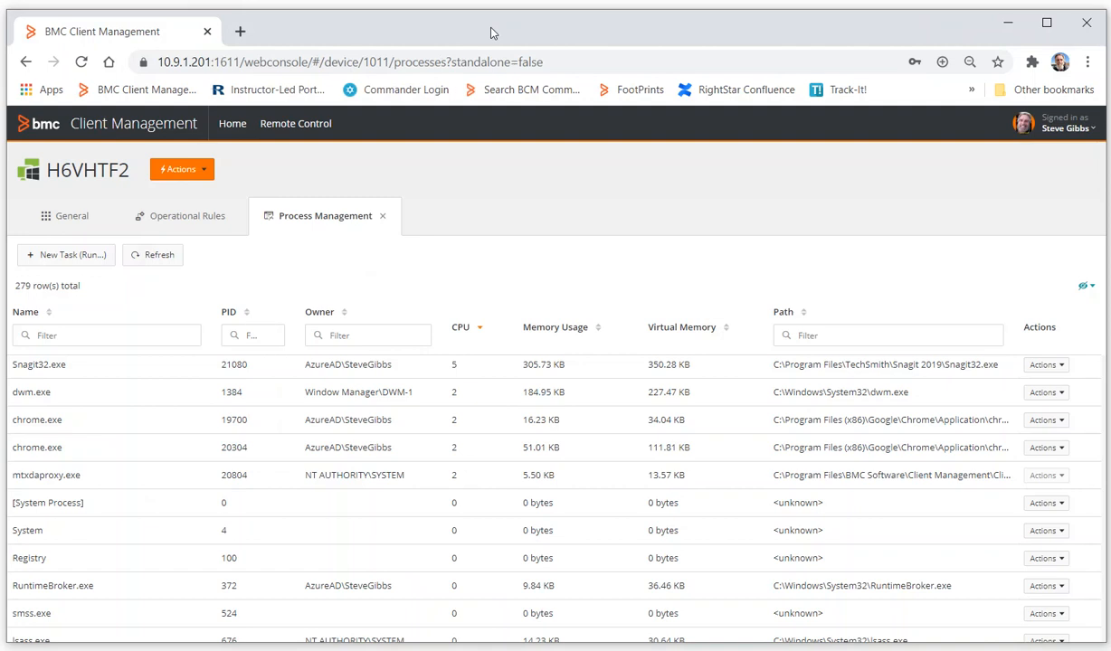
# - Return to the device search results, open GIBB204 and start a remote control session on it
pyautogui.click(242, 131)
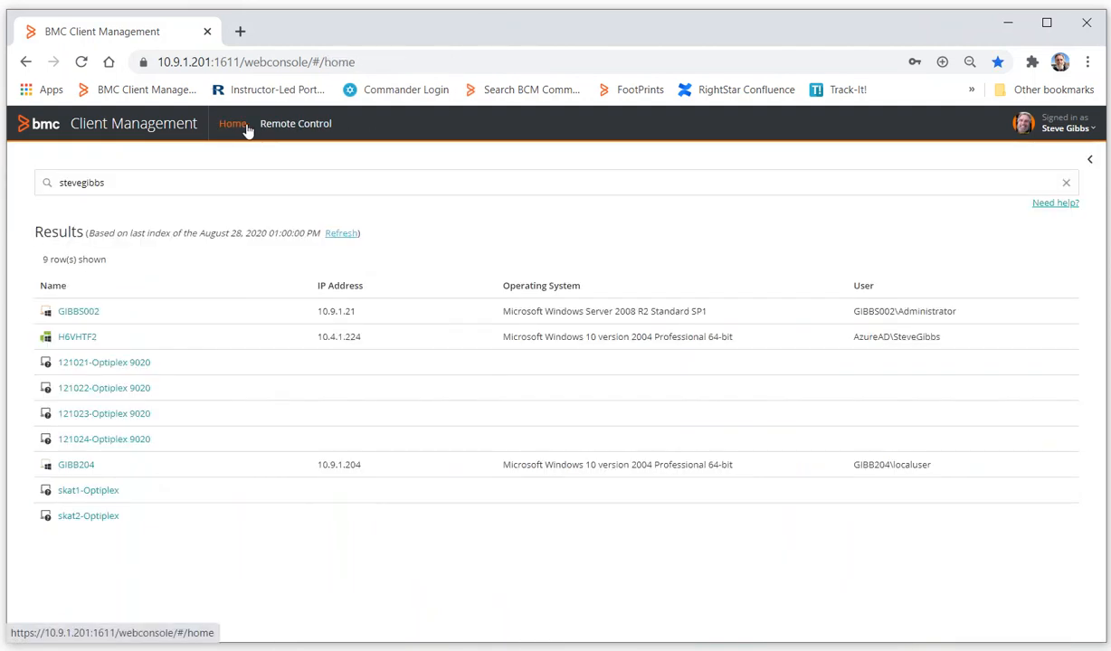
pyautogui.click(71, 464)
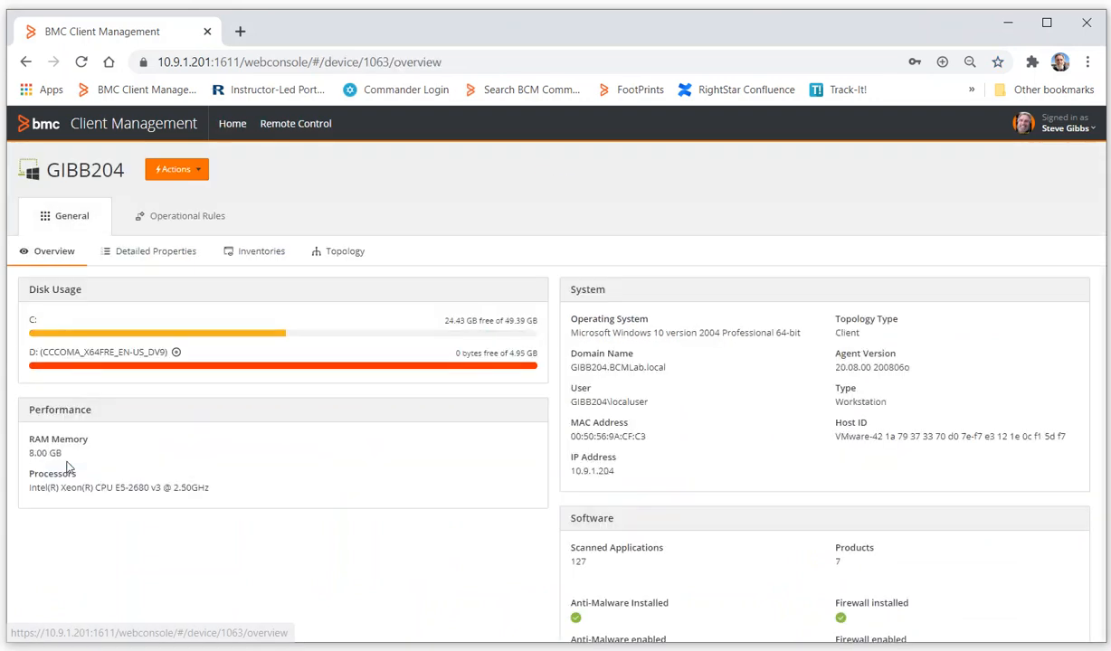
pyautogui.click(198, 171)
pyautogui.click(227, 199)
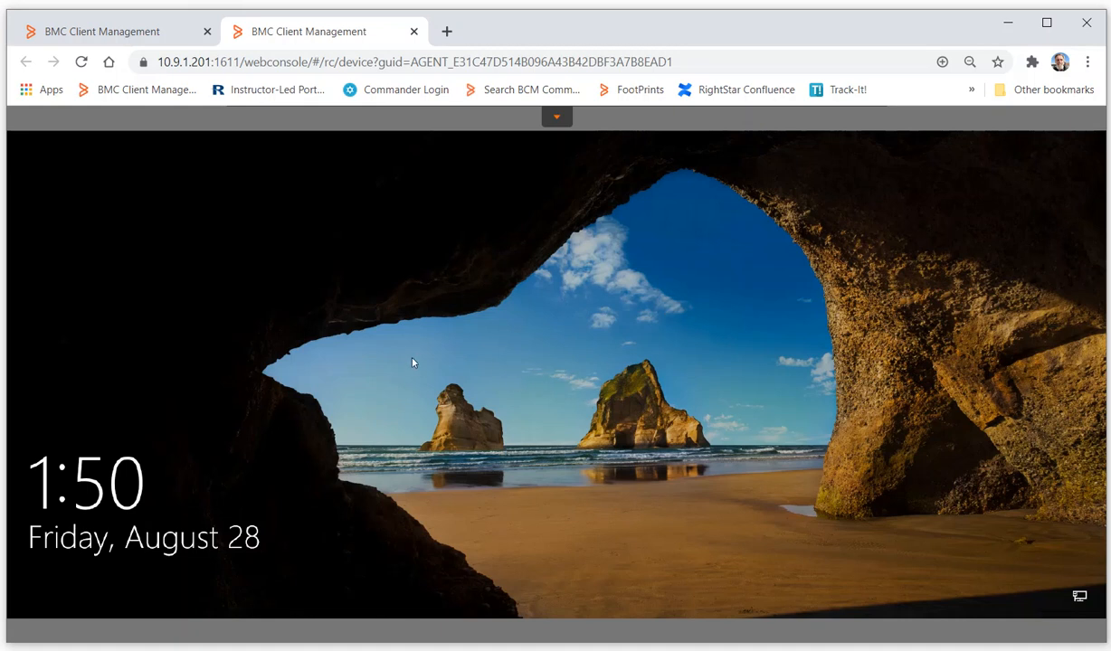
# - Reveal the remote session's controls on GIBB204 to examine its options, and end the session
pyautogui.click(556, 117)
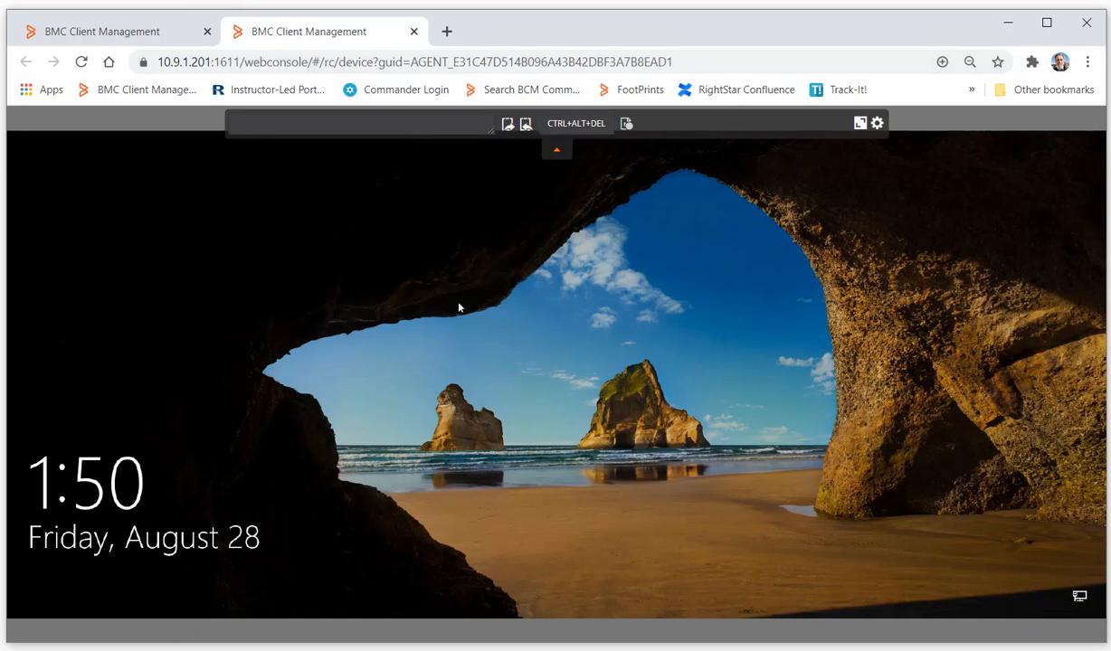
pyautogui.click(583, 429)
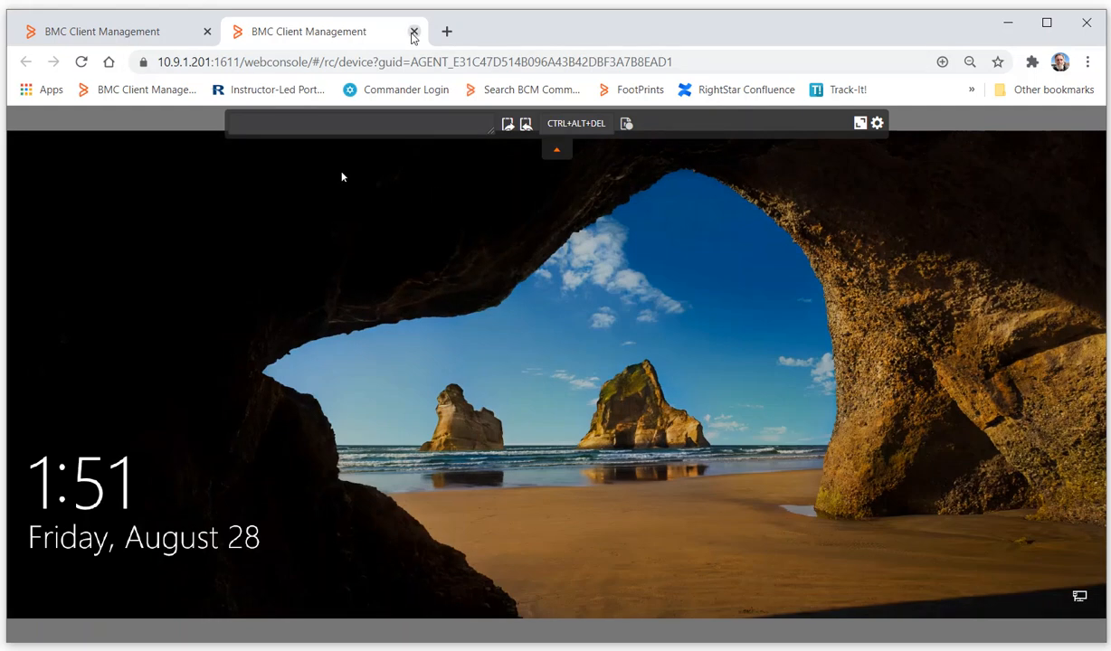
pyautogui.click(414, 33)
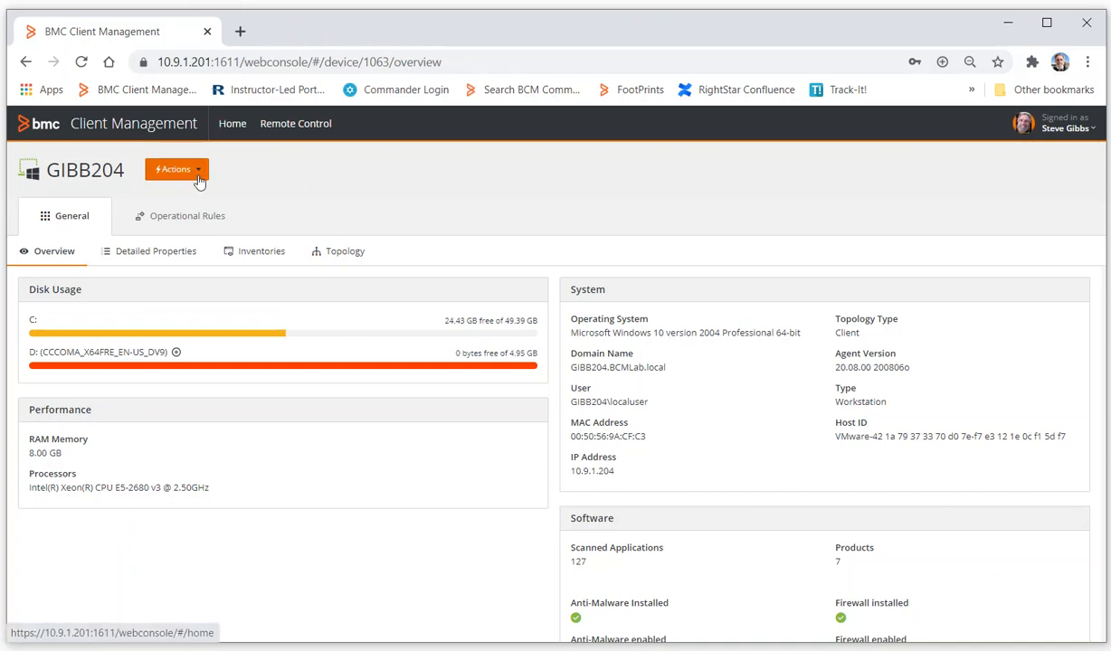
# - Open the Remote Control section's device search and check its filter for remote controllable devices
pyautogui.click(305, 126)
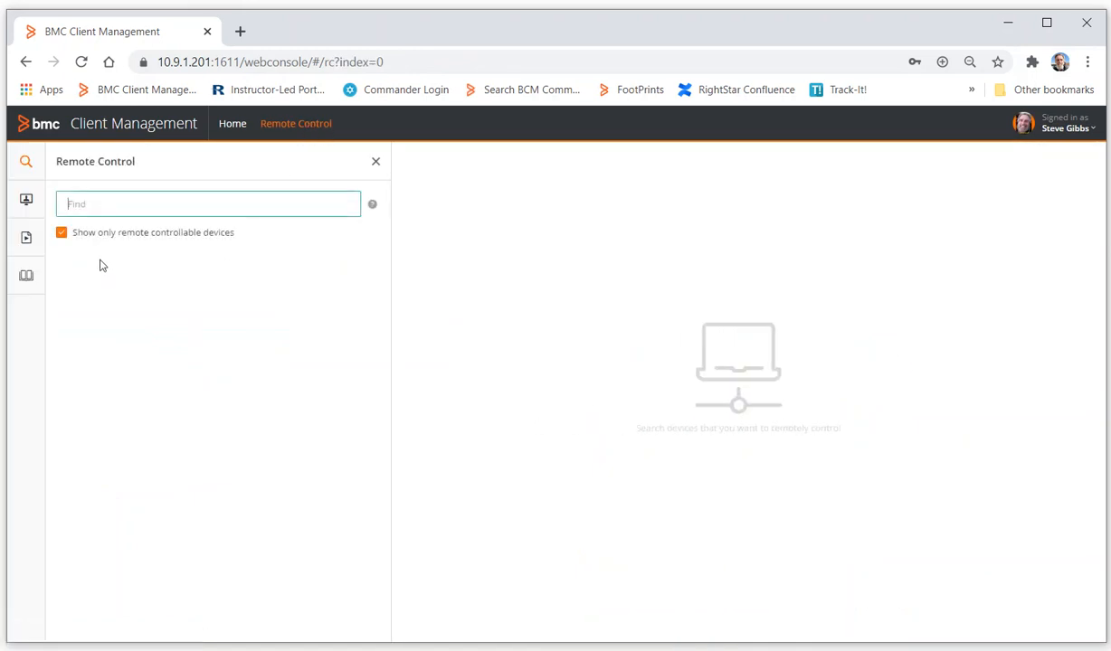
pyautogui.click(97, 203)
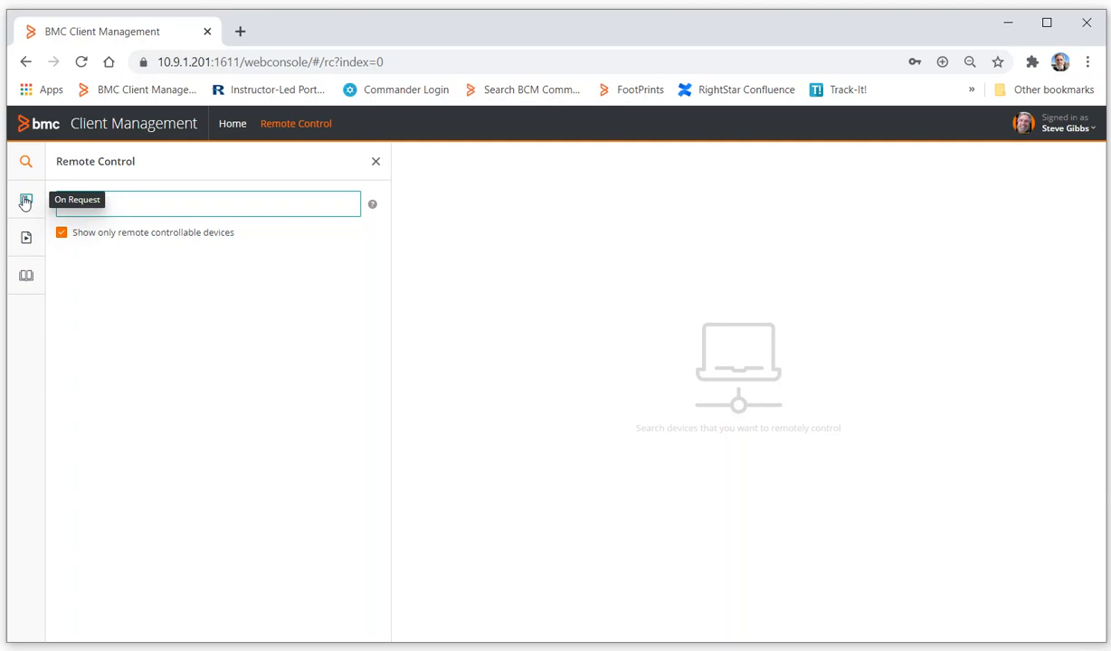
# - Show the remote control recordings, select GIBB204_20200824130734.mp4 to see the available operations, and refresh the list
pyautogui.click(27, 240)
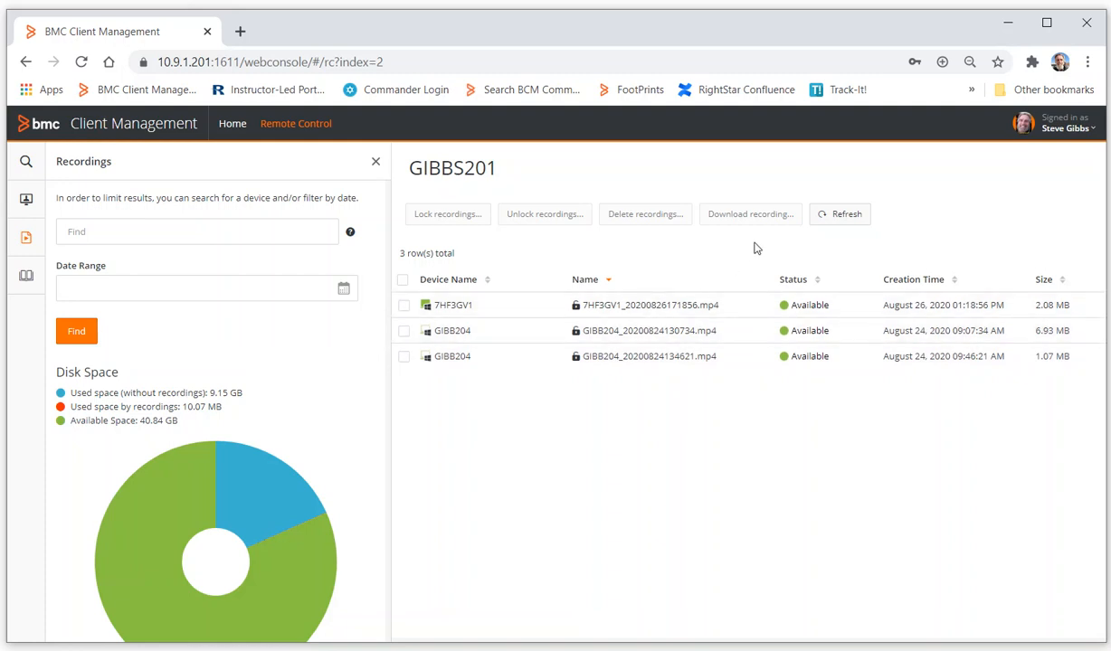
pyautogui.click(404, 331)
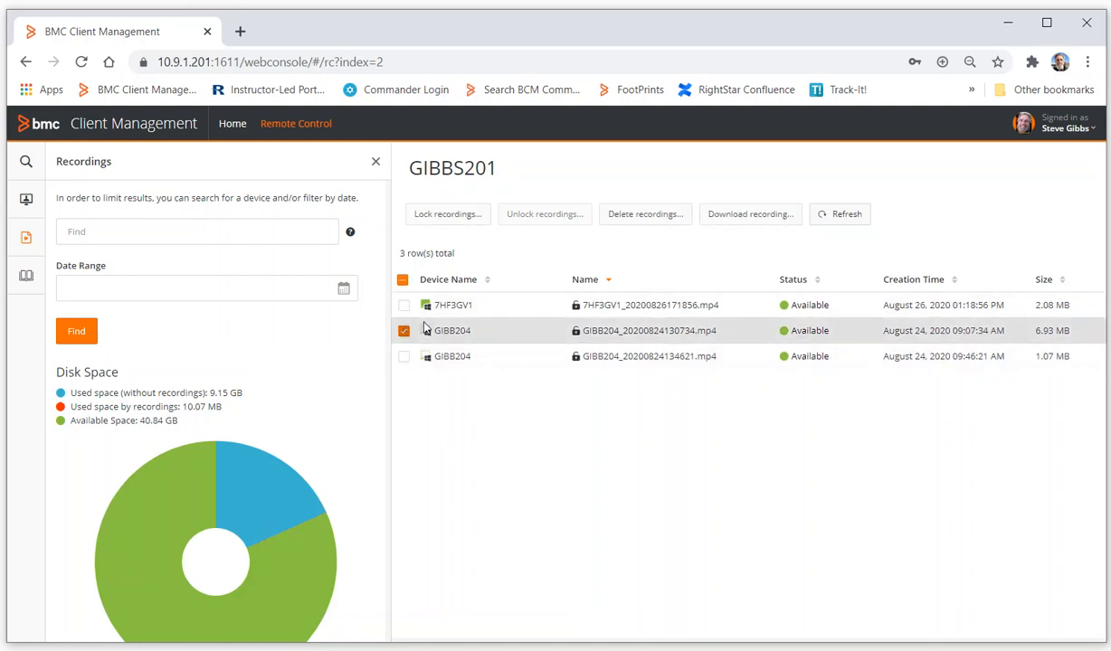
pyautogui.click(847, 215)
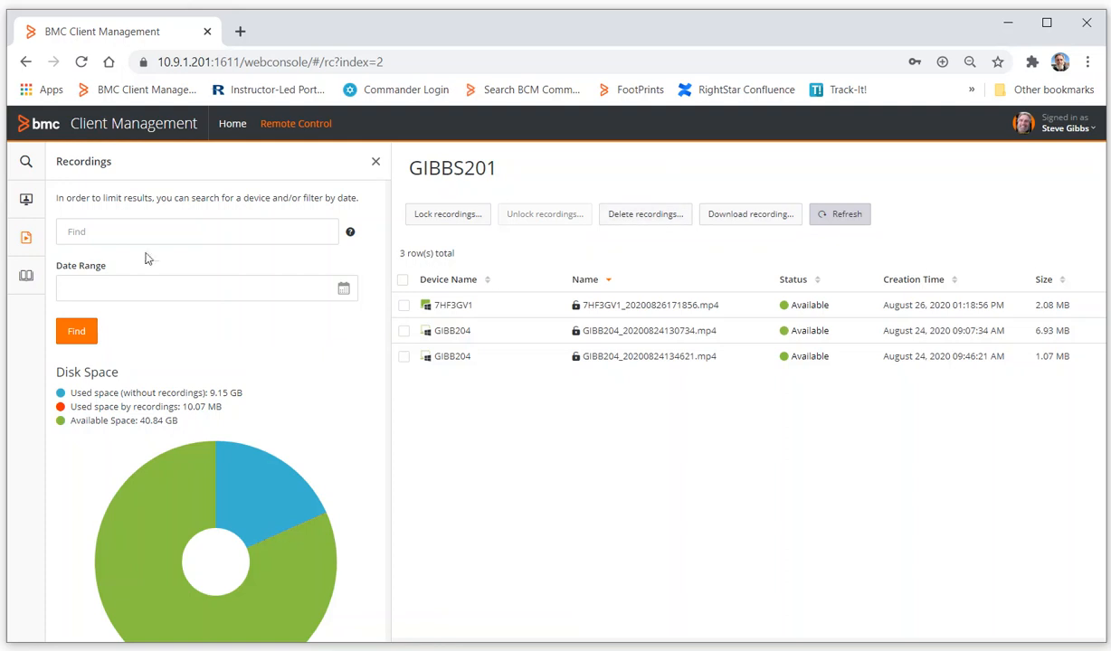
# - Review the Remote Control History of past sessions and check the options offered for the signed-in profile
pyautogui.click(26, 280)
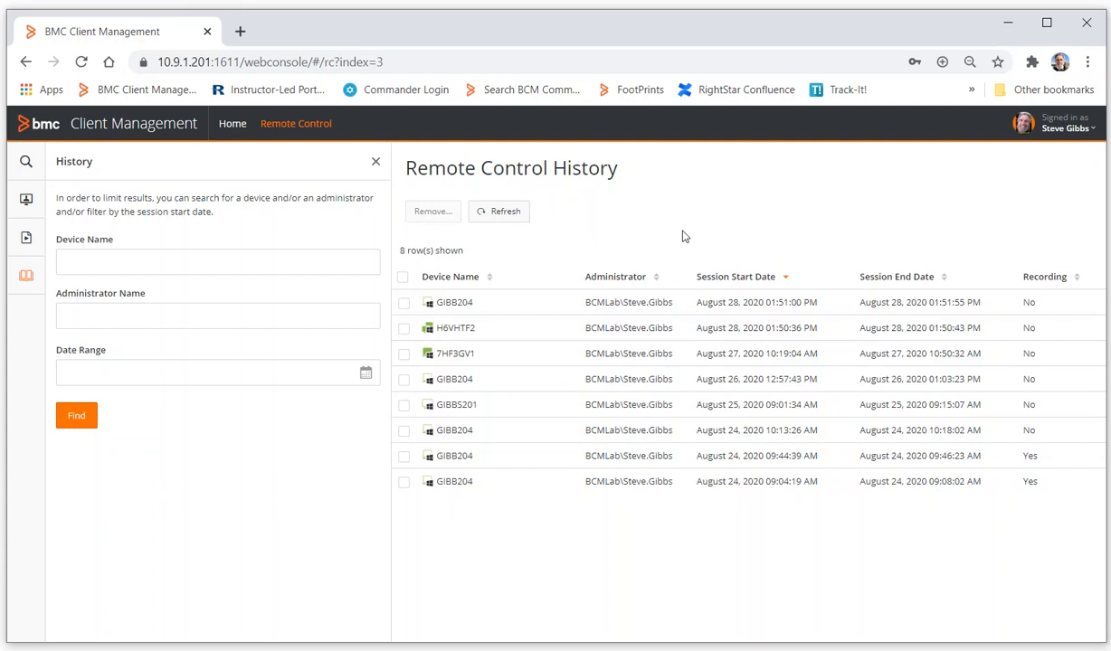
pyautogui.click(1094, 133)
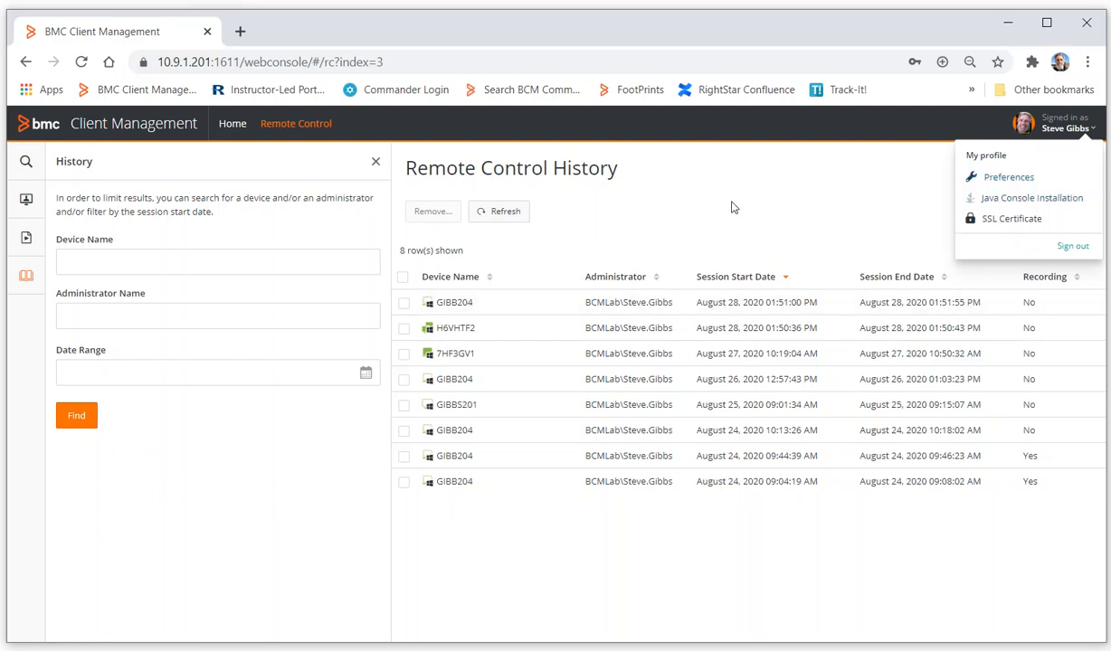
pyautogui.click(702, 193)
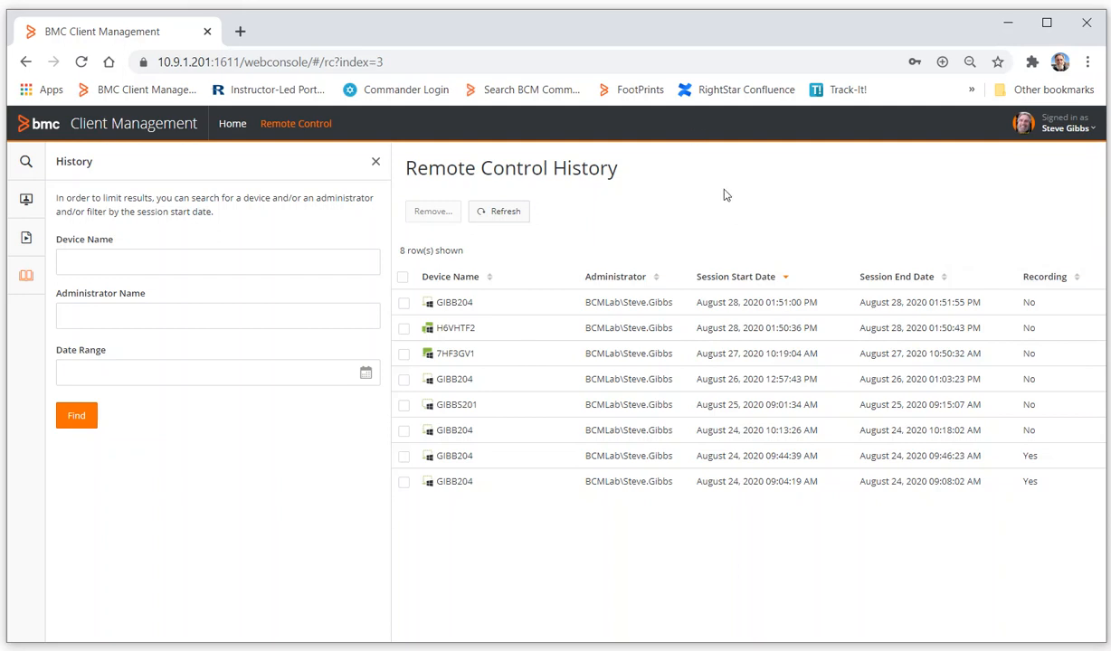